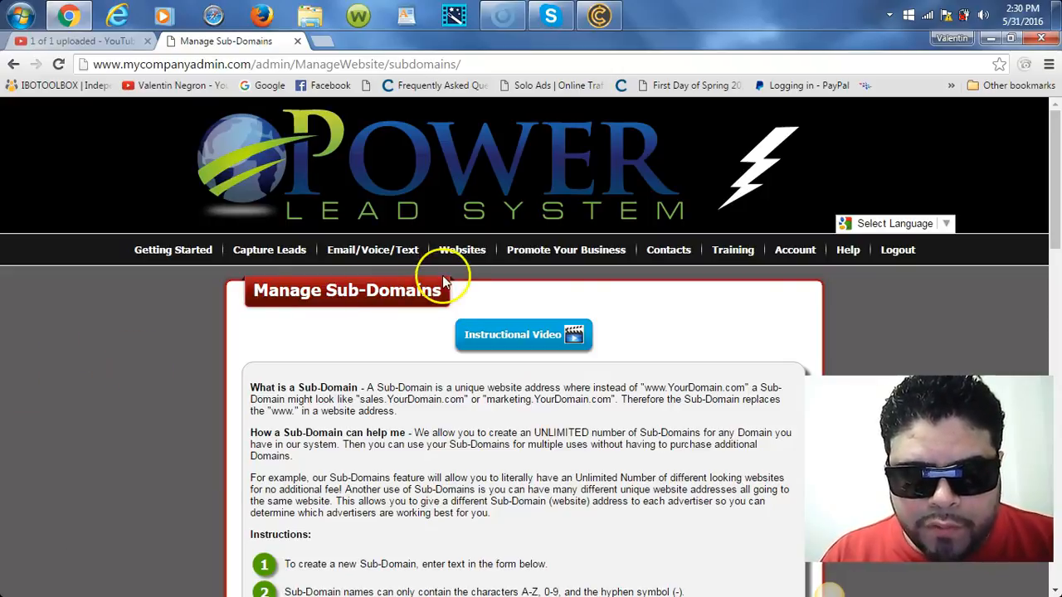
Create a new sub-domain named TESTRUN on the PLSV.info domain from the sub-domain management page.
{"action": "mouse_move", "coordinate": [465, 249]}
{"action": "mouse_move", "coordinate": [470, 320]}
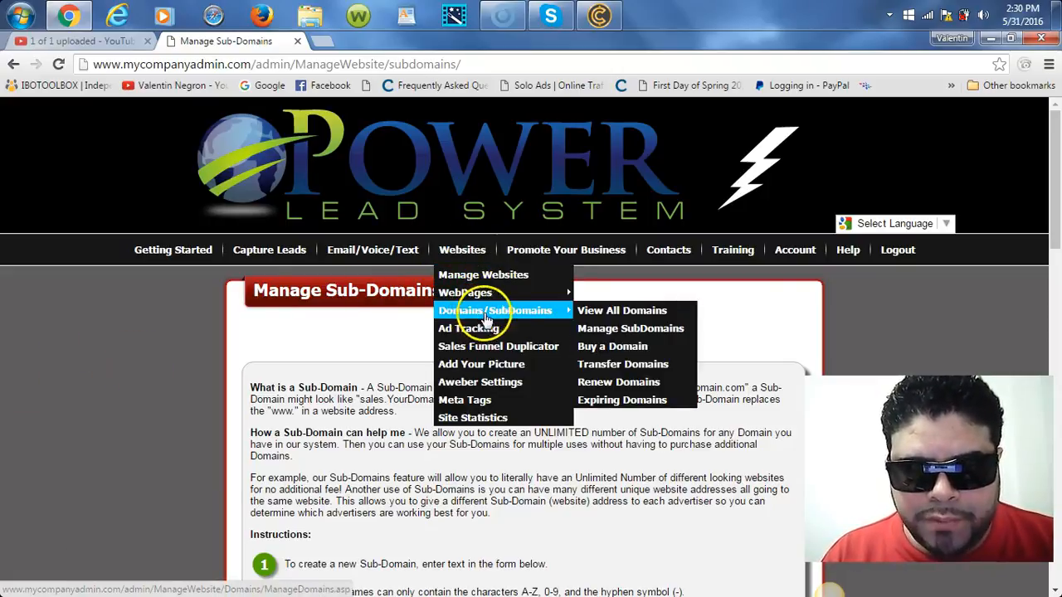
{"action": "left_click", "coordinate": [628, 328]}
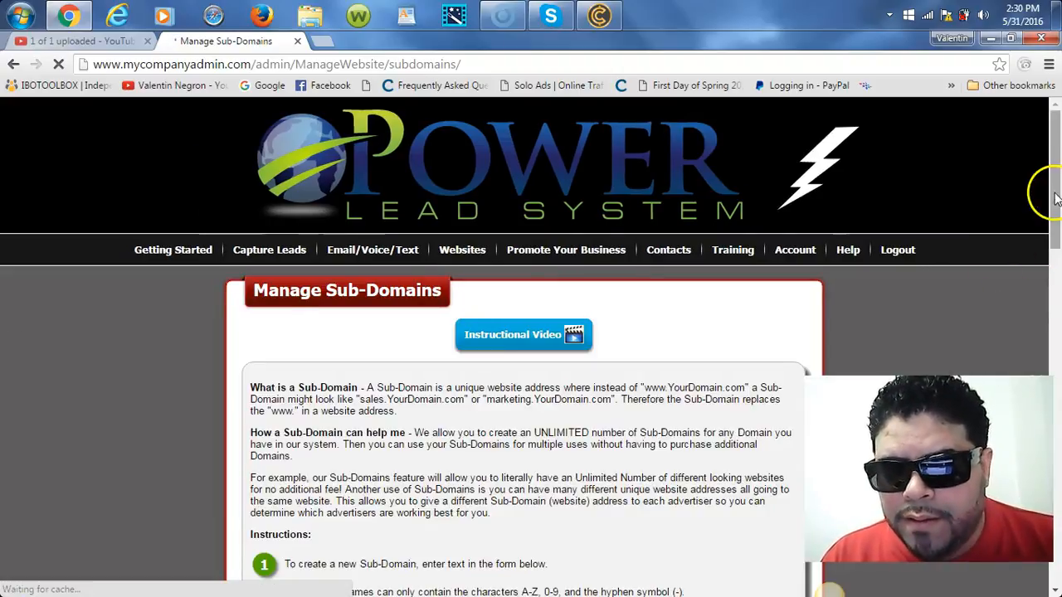
{"action": "scroll", "coordinate": [1056, 199], "scroll_direction": "down", "scroll_amount": 7}
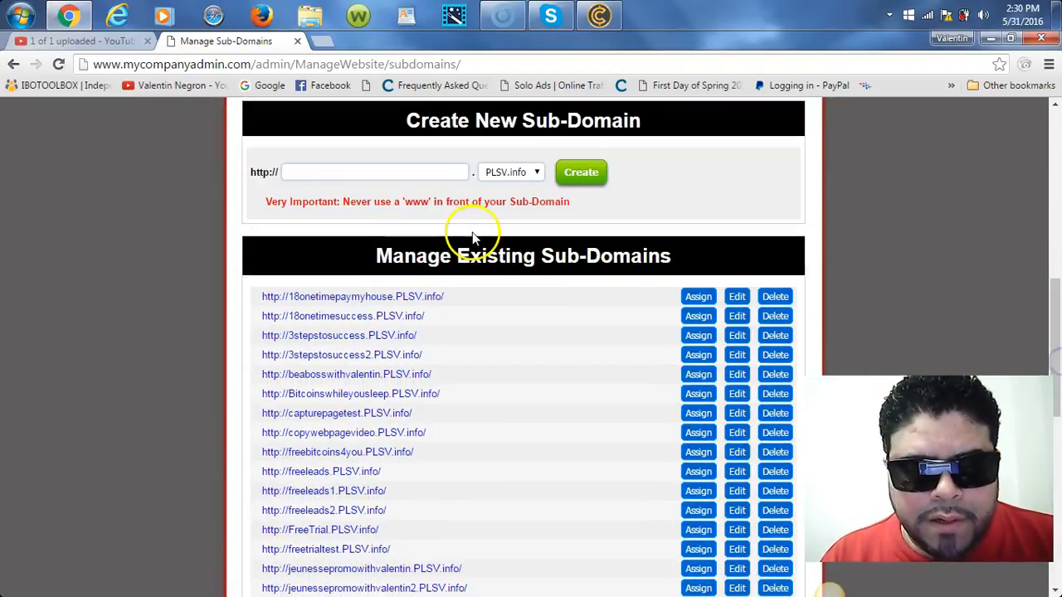
{"action": "left_click", "coordinate": [348, 172]}
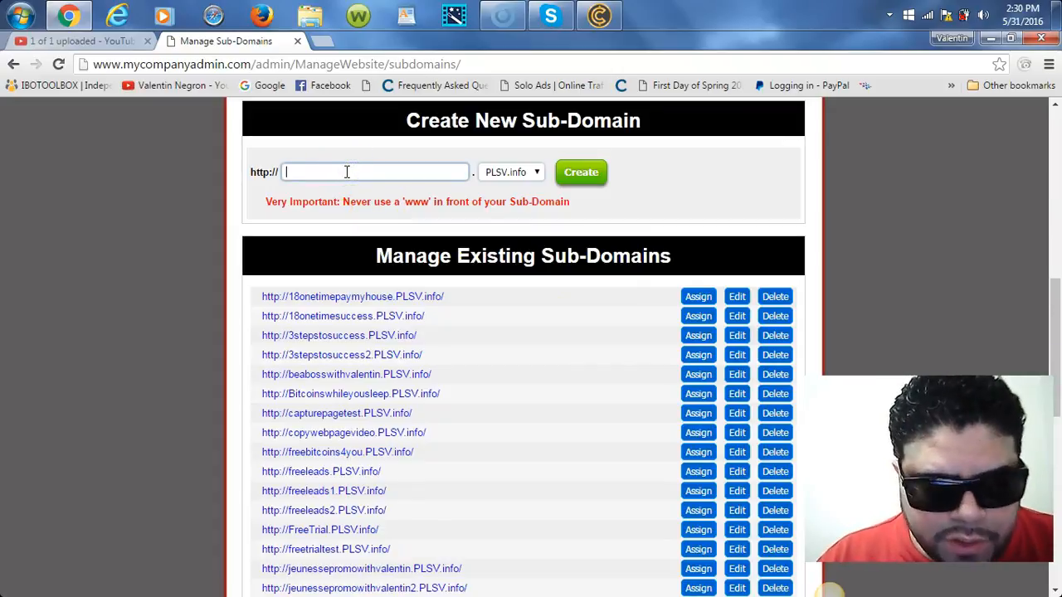
{"action": "type", "text": "TEST"}
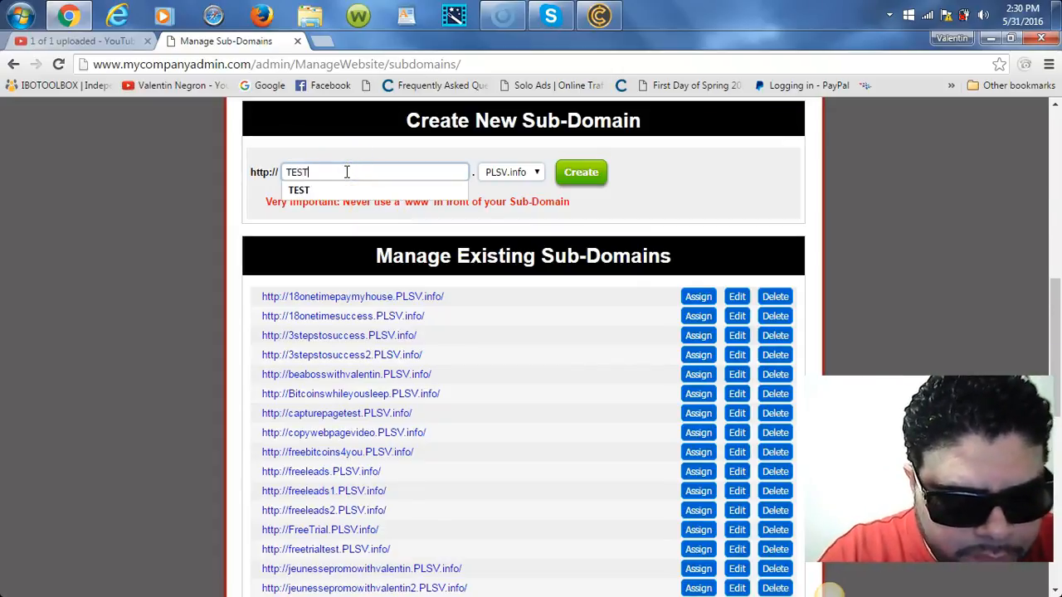
{"action": "type", "text": "RUN"}
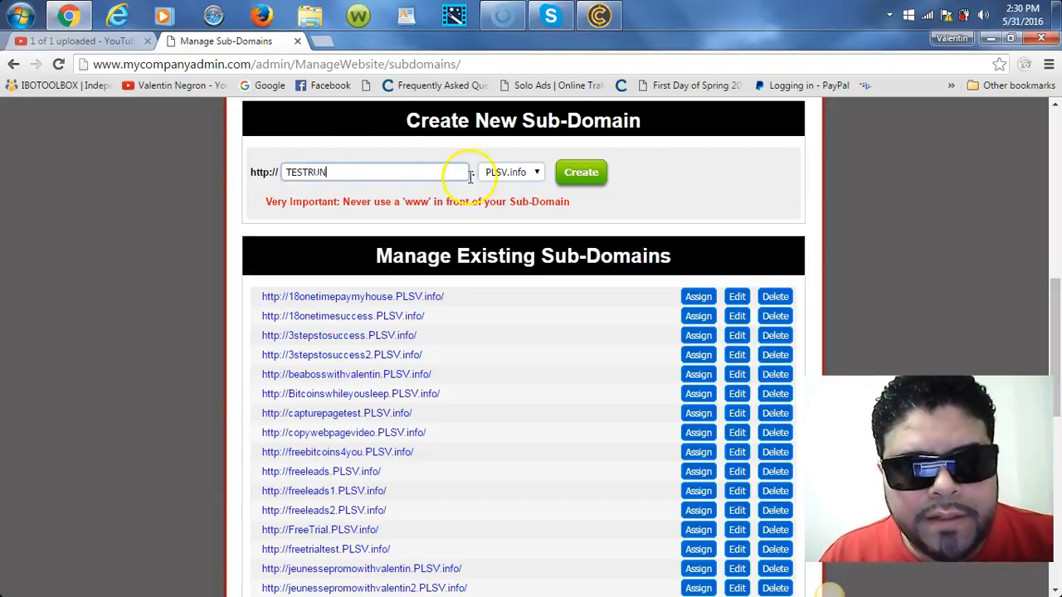
{"action": "left_click", "coordinate": [588, 175]}
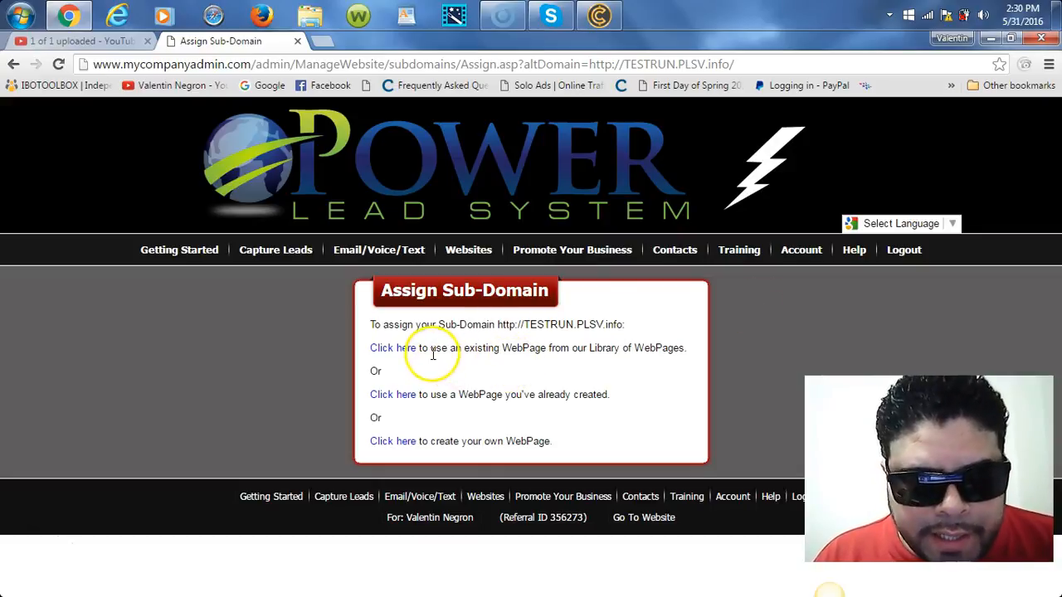
Look at the option of assigning the sub-domain an existing WebPage from the library, and return to the assignment choices.
{"action": "left_click_drag", "start_coordinate": [430, 351], "coordinate": [686, 360]}
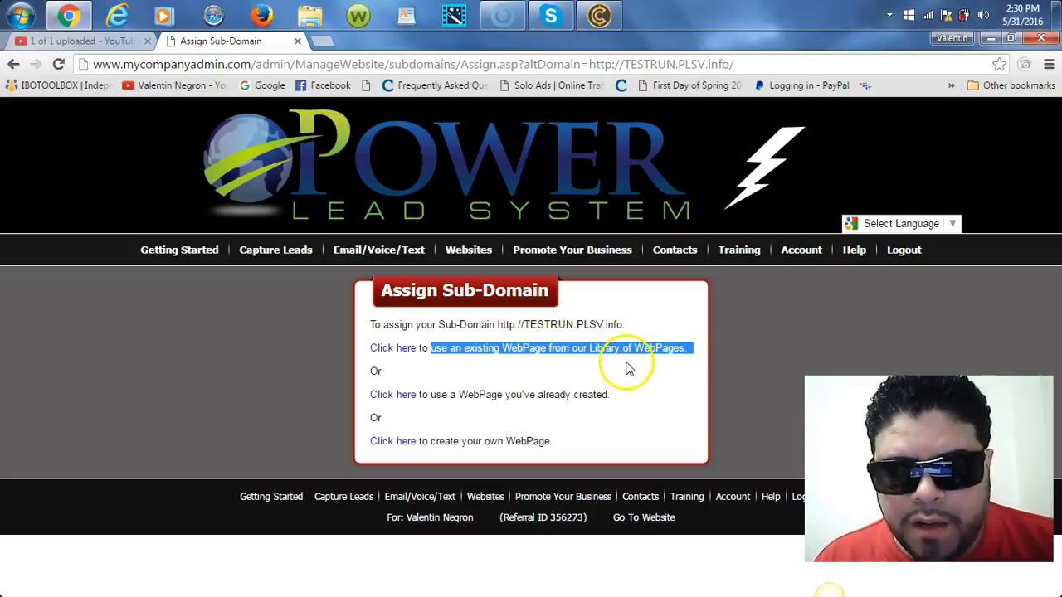
{"action": "left_click", "coordinate": [392, 350]}
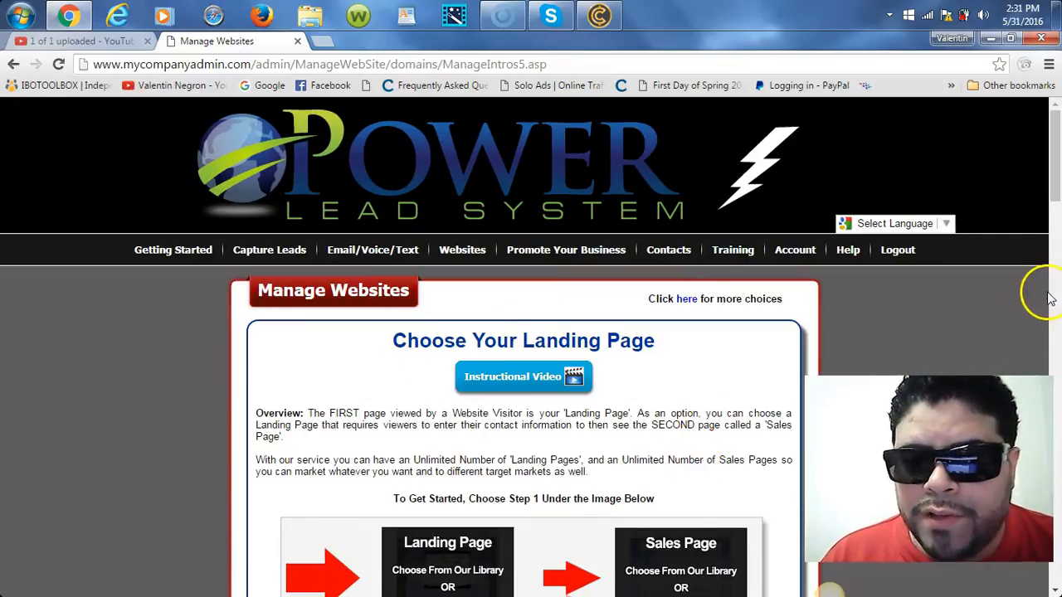
{"action": "mouse_move", "coordinate": [1044, 180]}
{"action": "left_mouse_down"}
{"action": "mouse_move", "coordinate": [1055, 335]}
{"action": "mouse_move", "coordinate": [1058, 185]}
{"action": "left_mouse_up"}
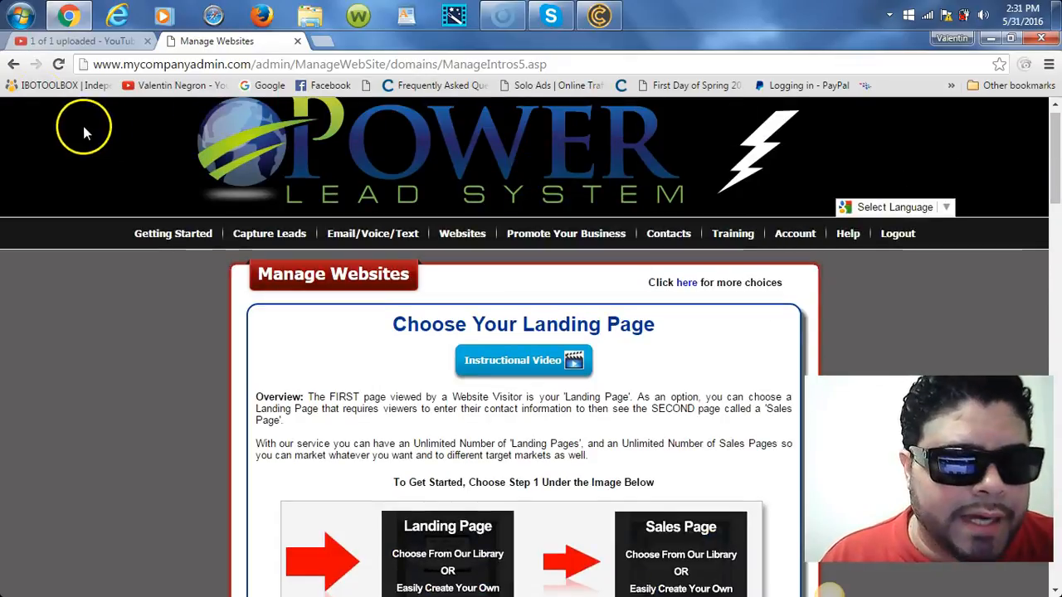
{"action": "left_click", "coordinate": [14, 64]}
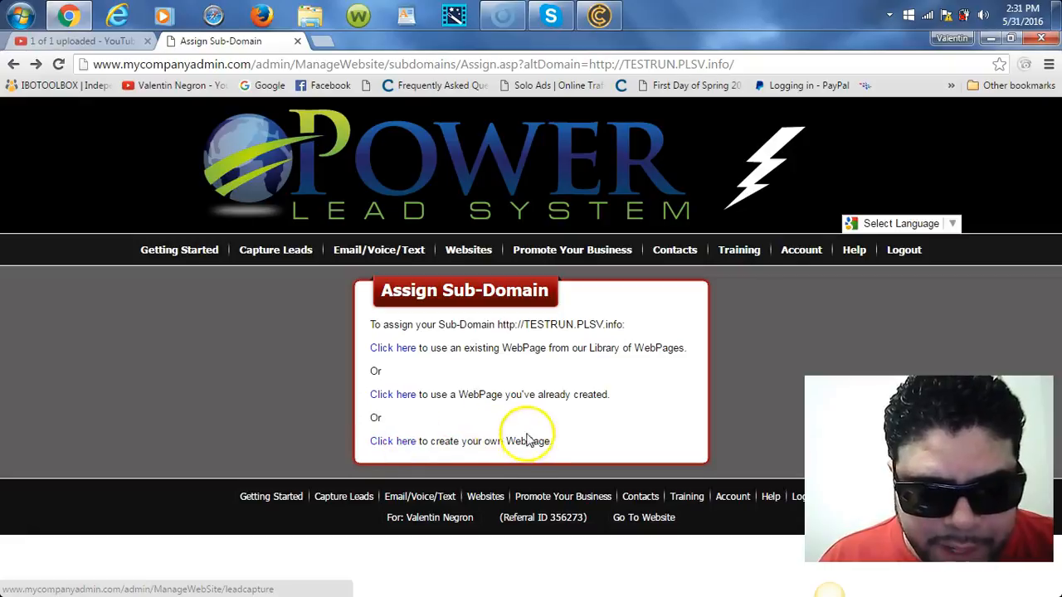
Choose to create your own WebPage with a custom template that uses an Opt-In form (Survey).
{"action": "left_click_drag", "start_coordinate": [420, 441], "coordinate": [557, 443]}
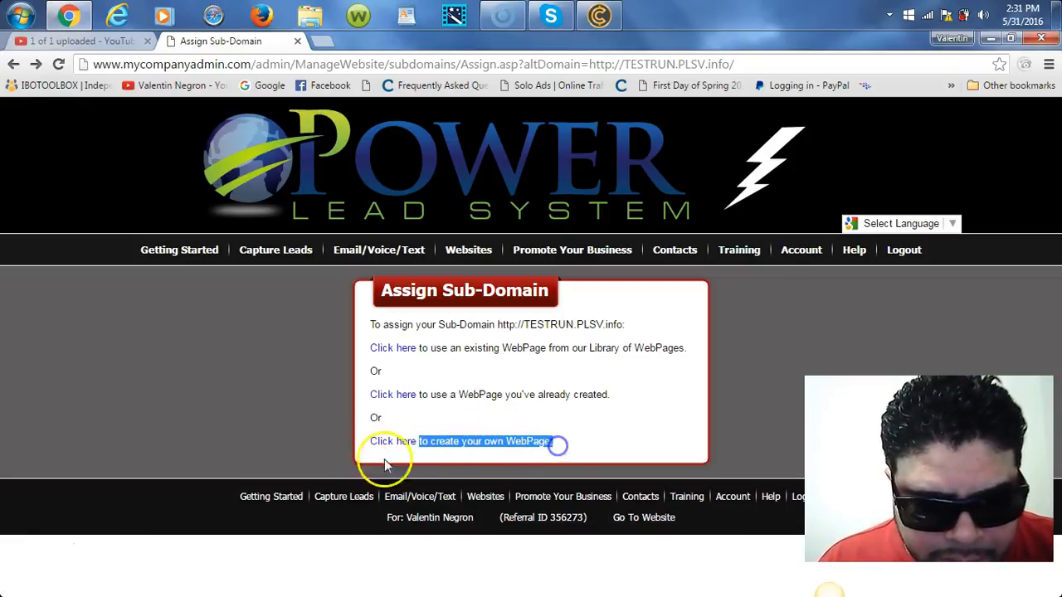
{"action": "left_click", "coordinate": [397, 445]}
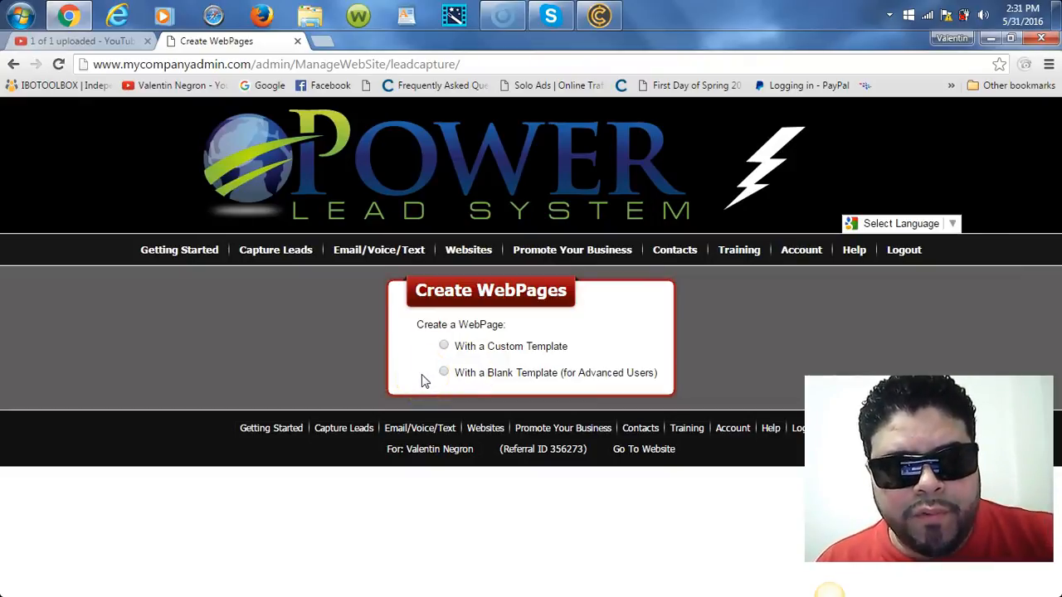
{"action": "left_click", "coordinate": [444, 347]}
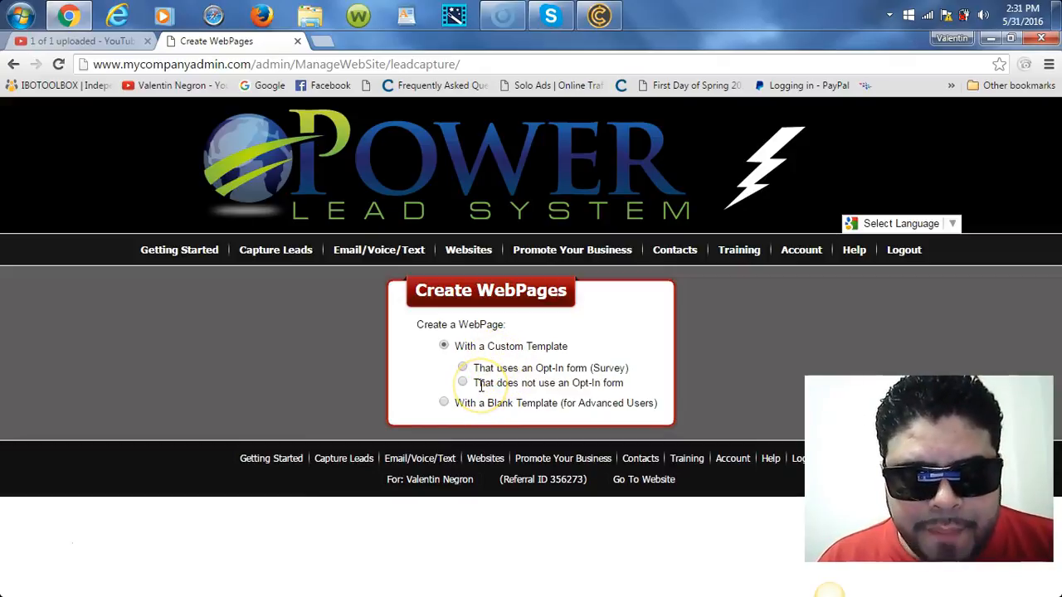
{"action": "left_click", "coordinate": [462, 368]}
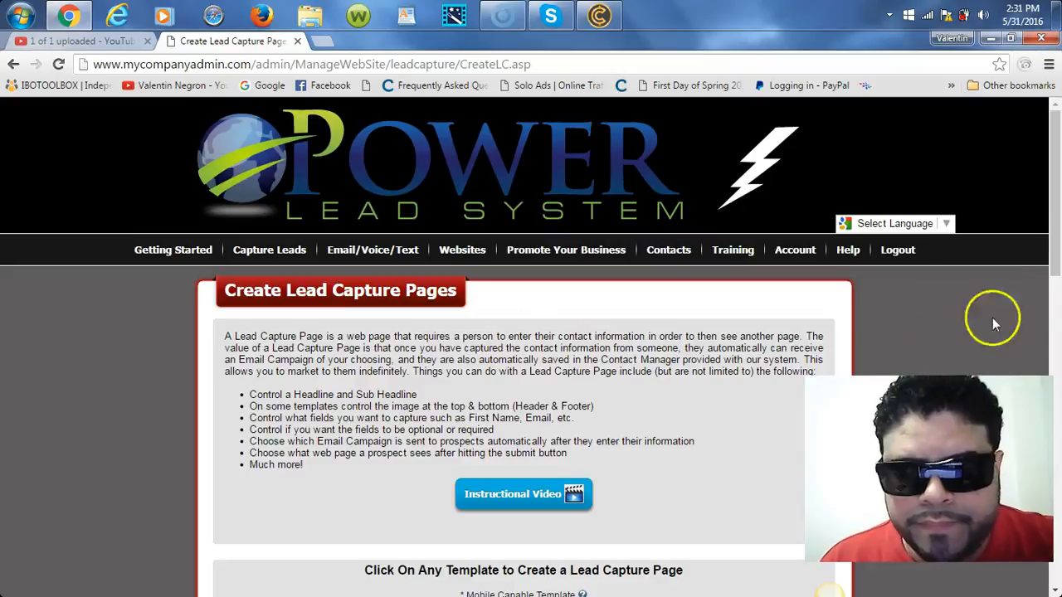
Preview Option 1 of the Video Background lead capture templates and choose it for the new page.
{"action": "left_click_drag", "start_coordinate": [1058, 241], "coordinate": [1058, 382]}
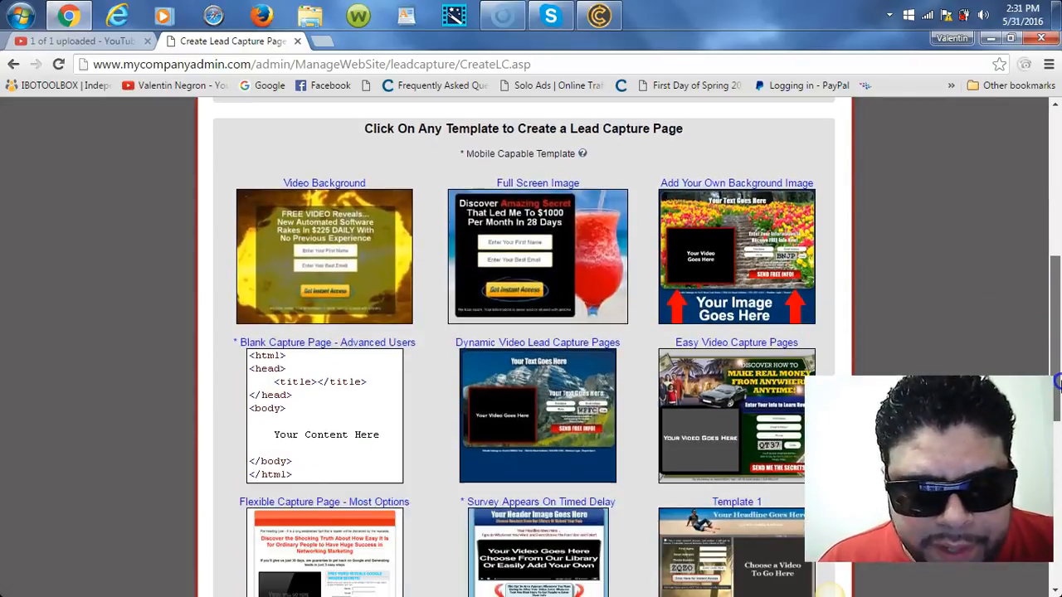
{"action": "left_click", "coordinate": [361, 263]}
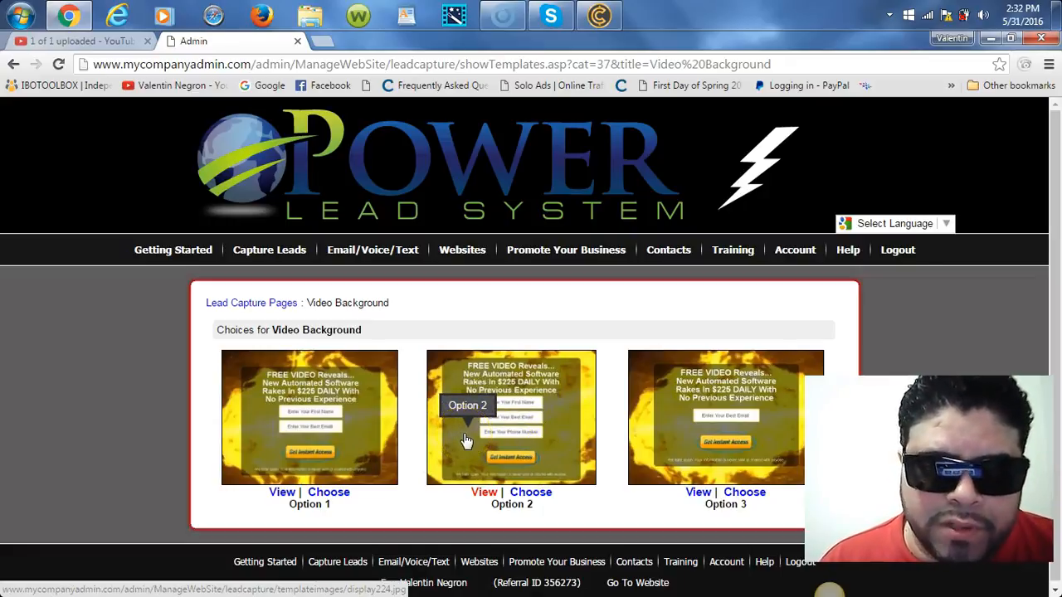
{"action": "left_click", "coordinate": [387, 414]}
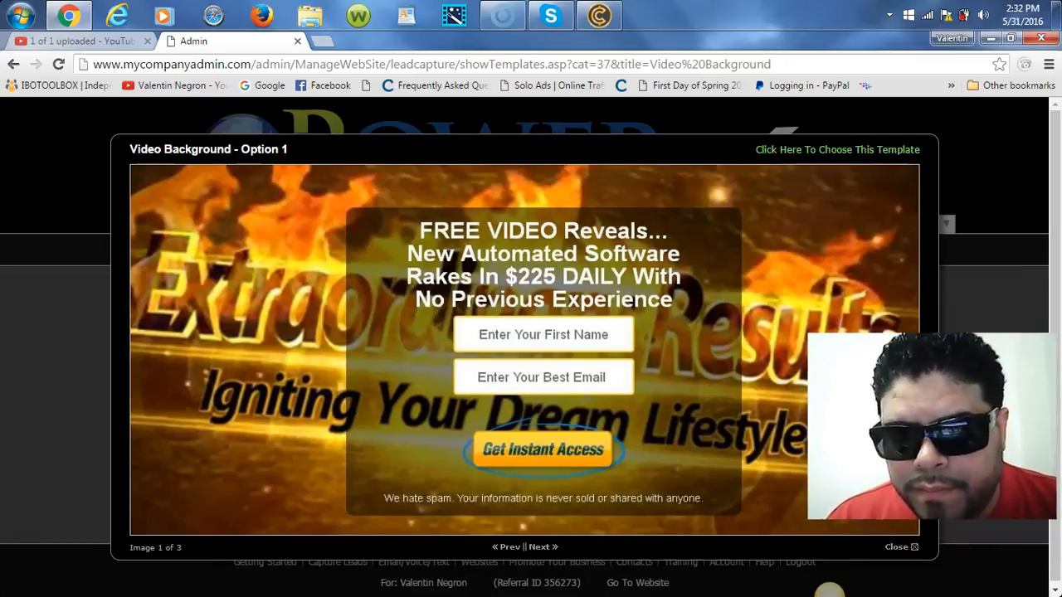
{"action": "left_click", "coordinate": [913, 547]}
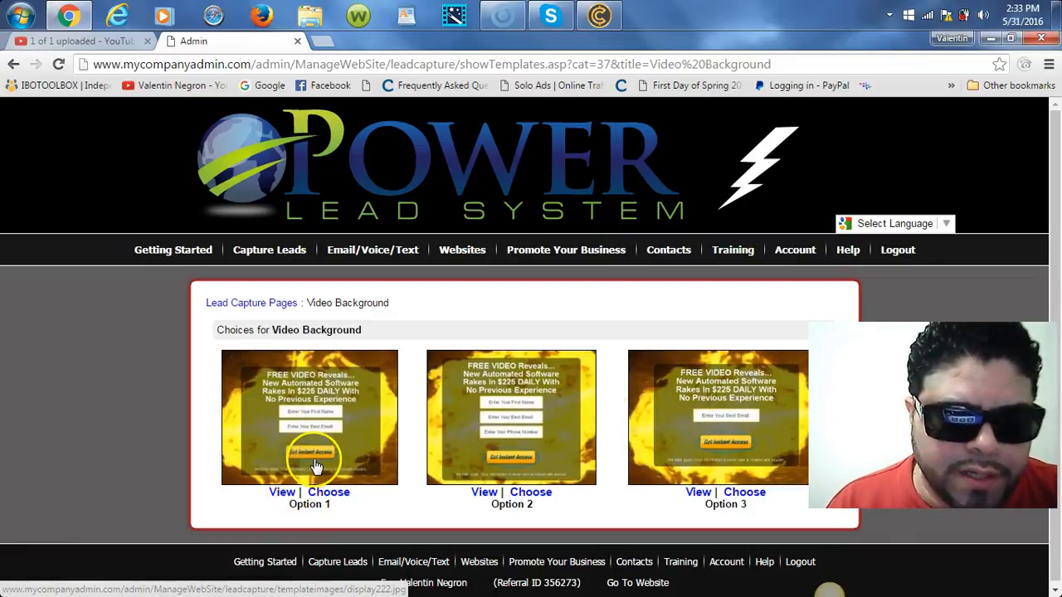
{"action": "left_click", "coordinate": [332, 494]}
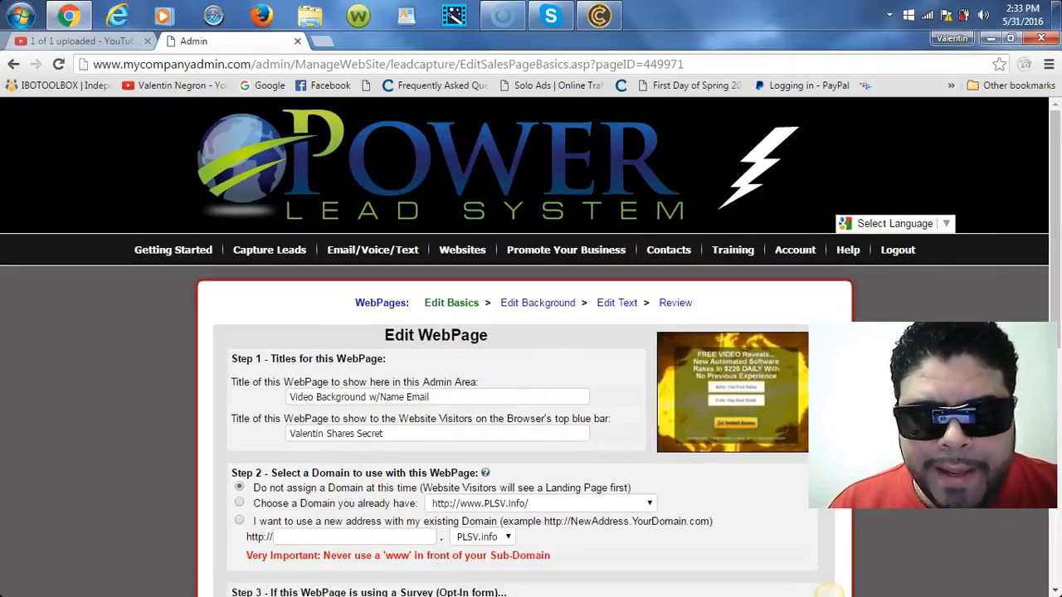
Replace the WebPage title shown in the admin area with TESTRUN.
{"action": "left_click_drag", "start_coordinate": [1056, 189], "coordinate": [1058, 285]}
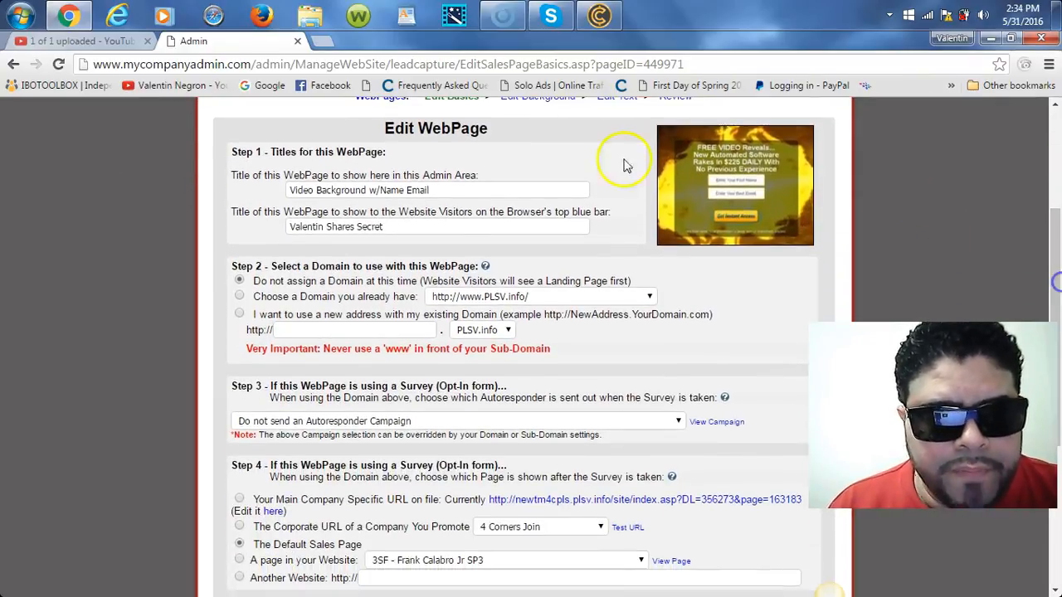
{"action": "left_click", "coordinate": [432, 190]}
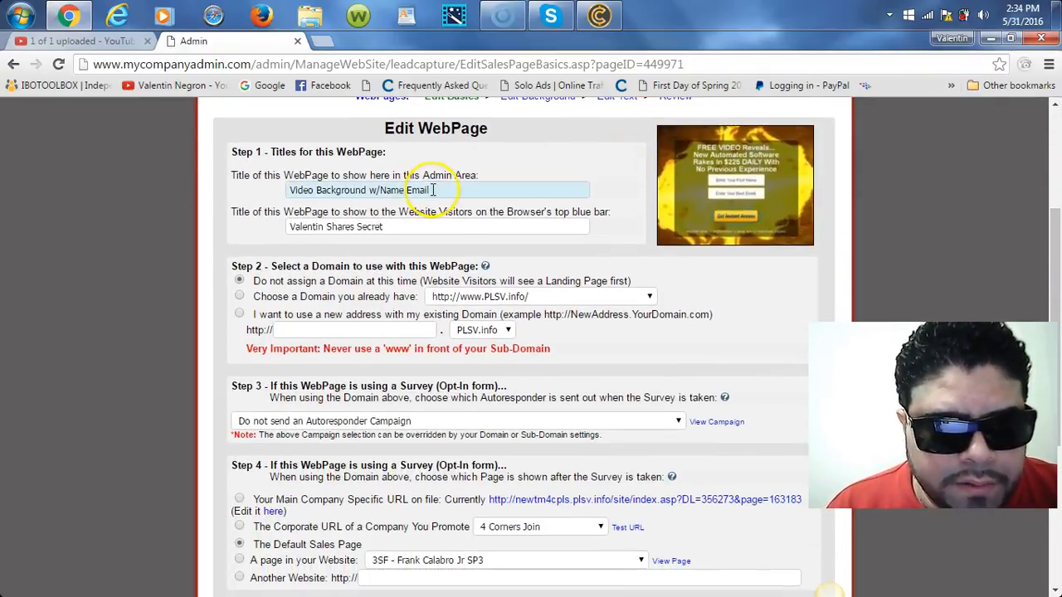
{"action": "left_click_drag", "start_coordinate": [226, 152], "coordinate": [398, 156]}
{"action": "left_click", "coordinate": [398, 157]}
{"action": "left_click", "coordinate": [444, 197]}
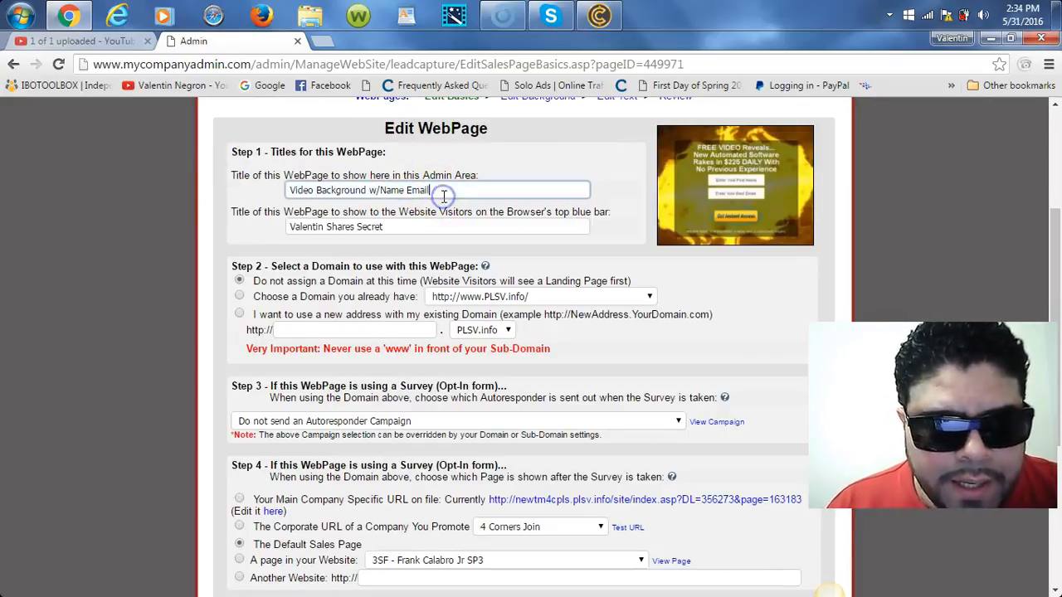
{"action": "key", "text": "BackSpace"}
{"action": "key", "text": "BackSpace"}
{"action": "key", "text": "BackSpace"}
{"action": "key", "text": "BackSpace"}
{"action": "key", "text": "BackSpace"}
{"action": "key", "text": "BackSpace"}
{"action": "key", "text": "BackSpace"}
{"action": "key", "text": "BackSpace"}
{"action": "key", "text": "BackSpace"}
{"action": "key", "text": "BackSpace"}
{"action": "key", "text": "BackSpace"}
{"action": "key", "text": "BackSpace"}
{"action": "key", "text": "BackSpace"}
{"action": "key", "text": "BackSpace"}
{"action": "key", "text": "BackSpace"}
{"action": "key", "text": "BackSpace"}
{"action": "key", "text": "BackSpace"}
{"action": "key", "text": "BackSpace"}
{"action": "key", "text": "BackSpace"}
{"action": "key", "text": "BackSpace"}
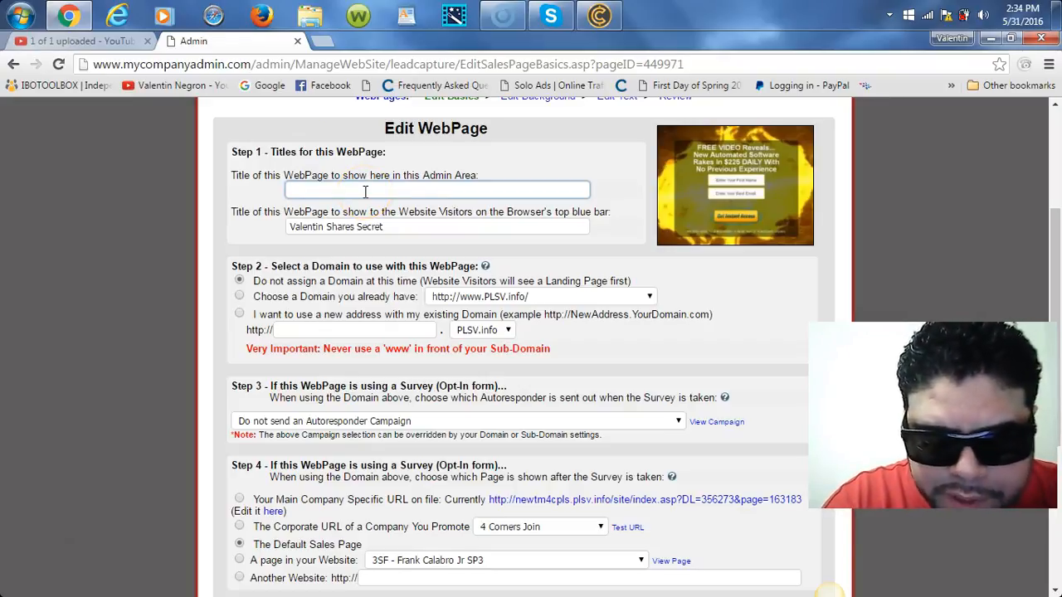
{"action": "type", "text": "TESTRUN"}
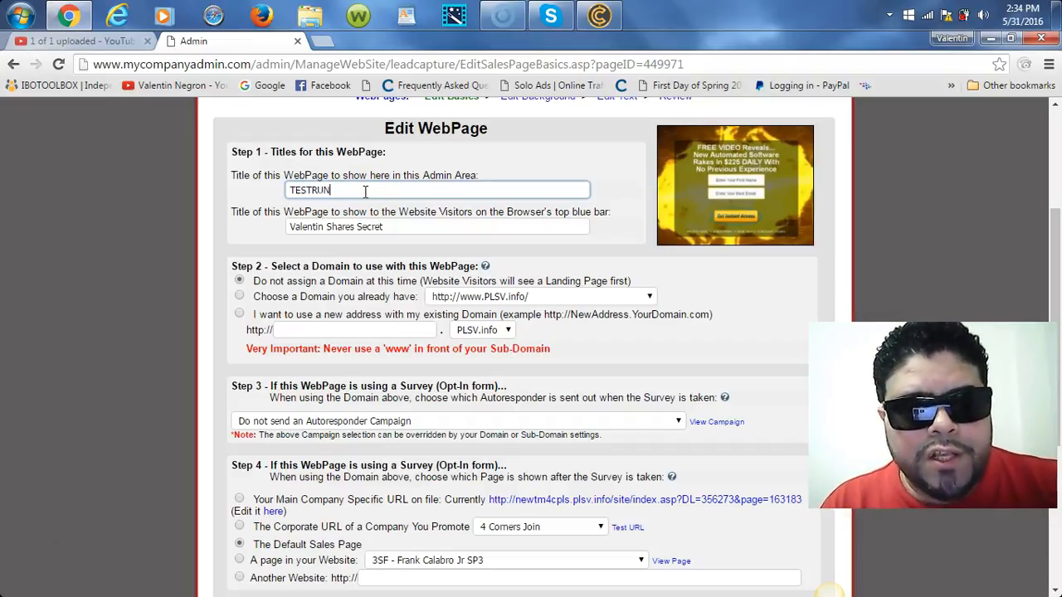
Extend the admin-area title so that it reads TESTRUN BY ME.
{"action": "left_click_drag", "start_coordinate": [333, 190], "coordinate": [280, 190]}
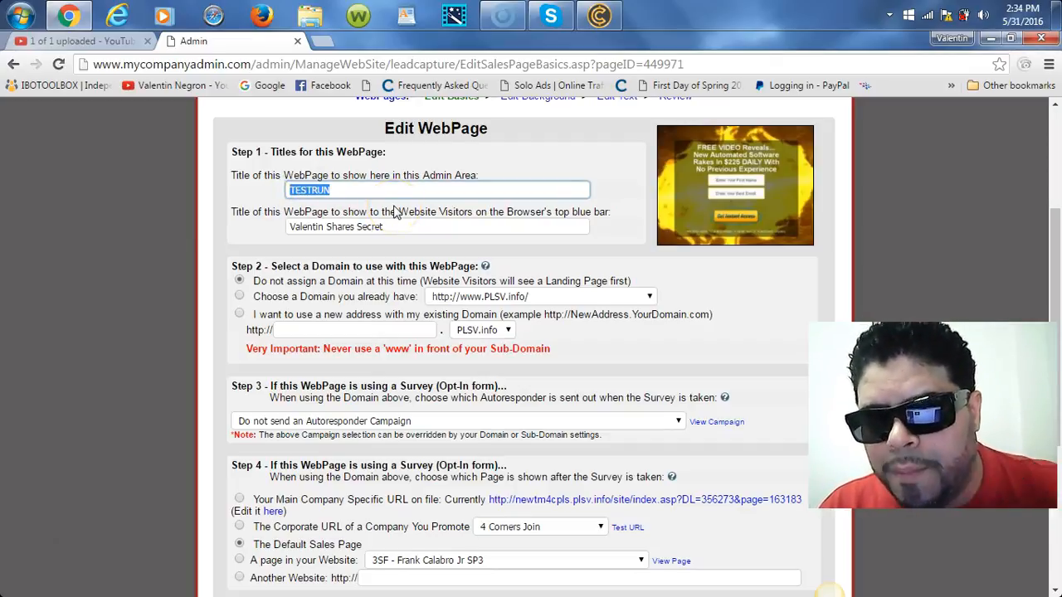
{"action": "left_click", "coordinate": [333, 190]}
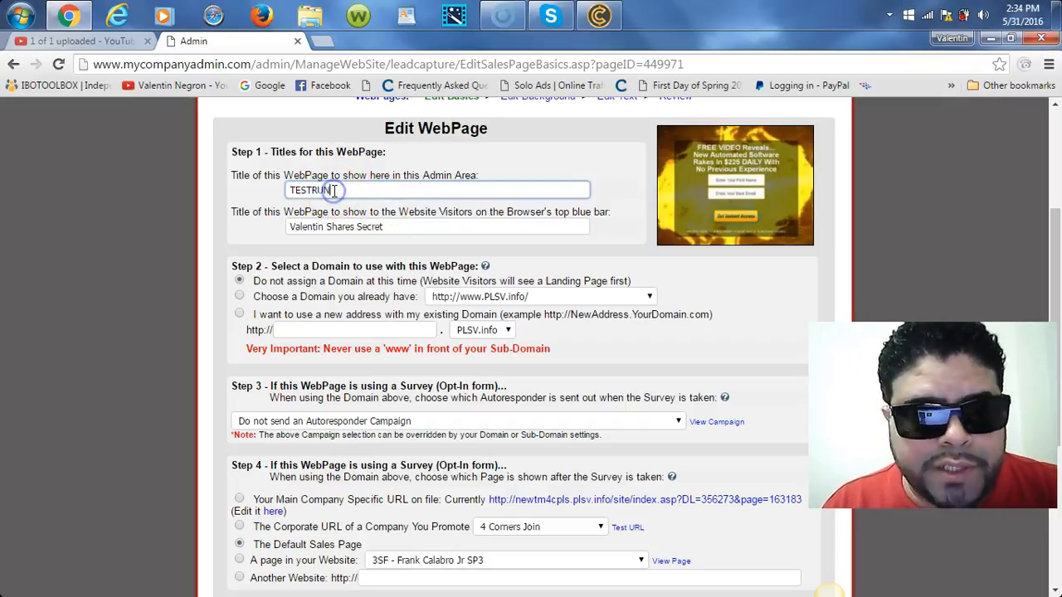
{"action": "type", "text": "BY ME"}
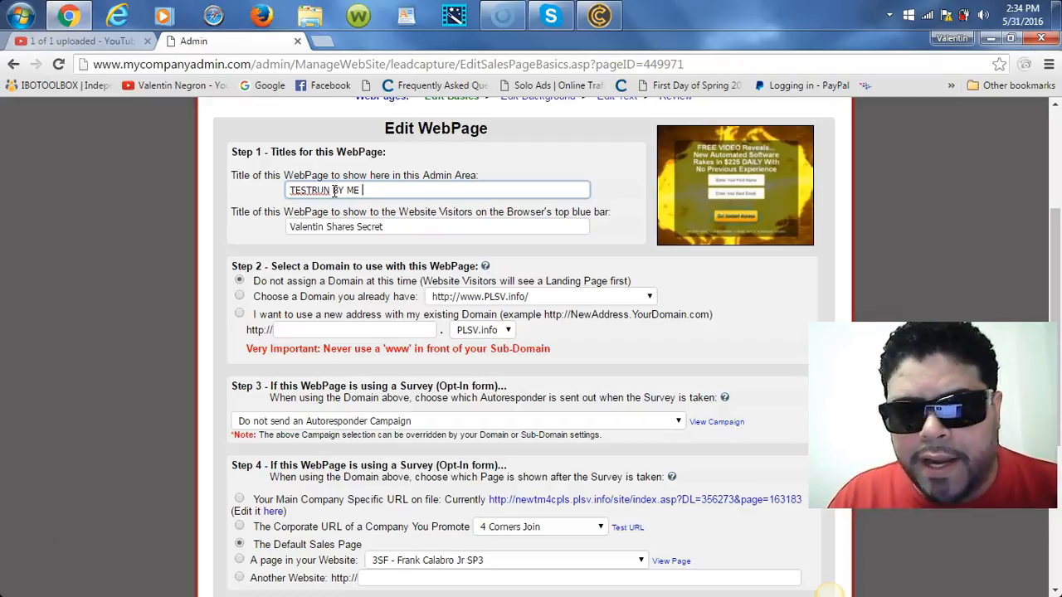
{"action": "left_click_drag", "start_coordinate": [332, 192], "coordinate": [278, 191]}
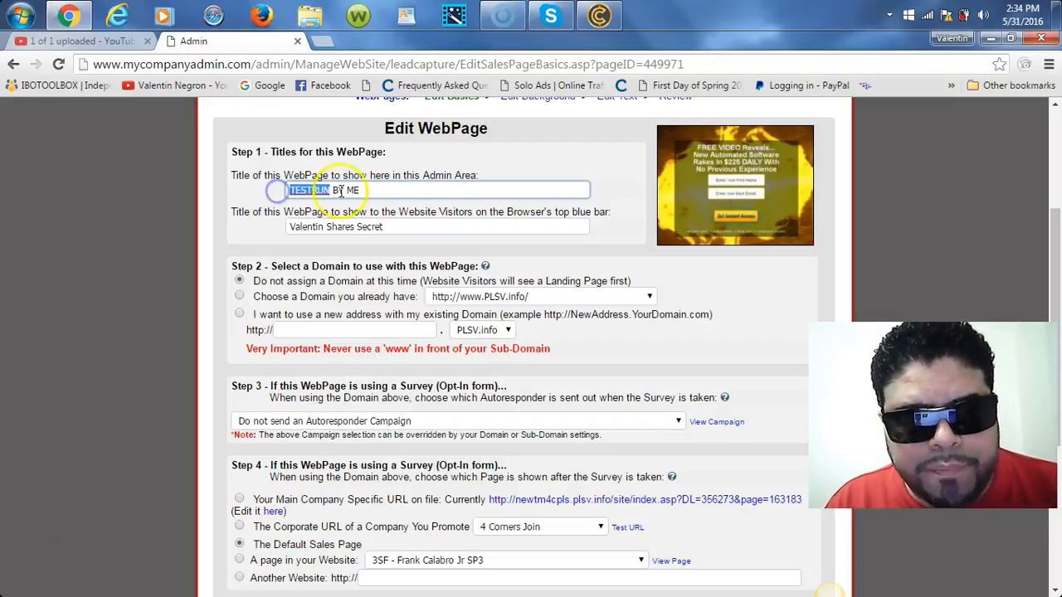
{"action": "left_click", "coordinate": [380, 192]}
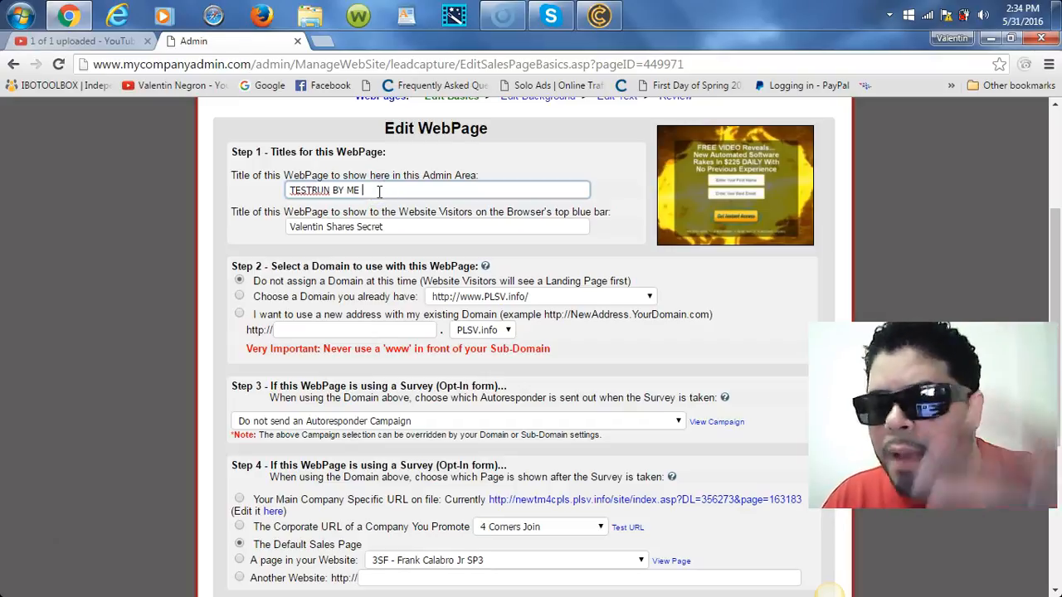
Review the WebPage title field that website visitors see in the browser's top bar.
{"action": "left_click", "coordinate": [383, 228]}
{"action": "left_click_drag", "start_coordinate": [383, 228], "coordinate": [278, 238]}
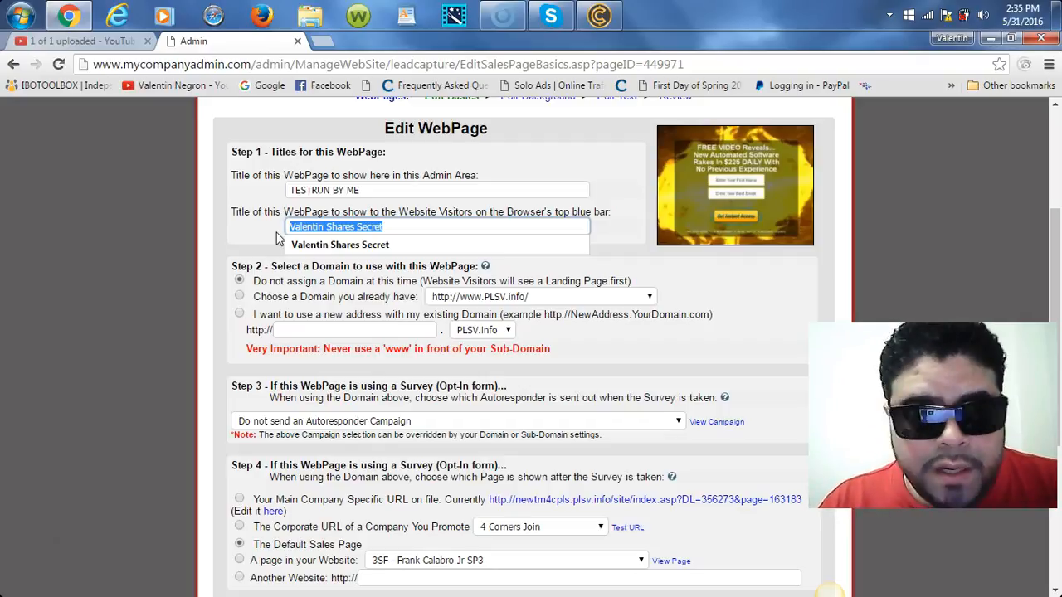
{"action": "left_click", "coordinate": [408, 227]}
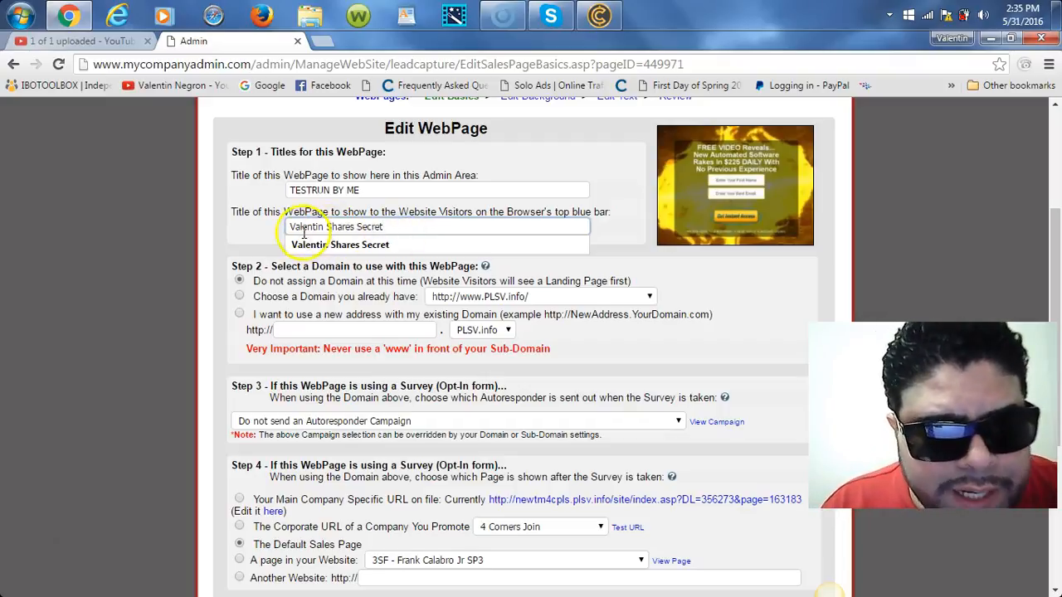
{"action": "left_click_drag", "start_coordinate": [289, 227], "coordinate": [380, 226]}
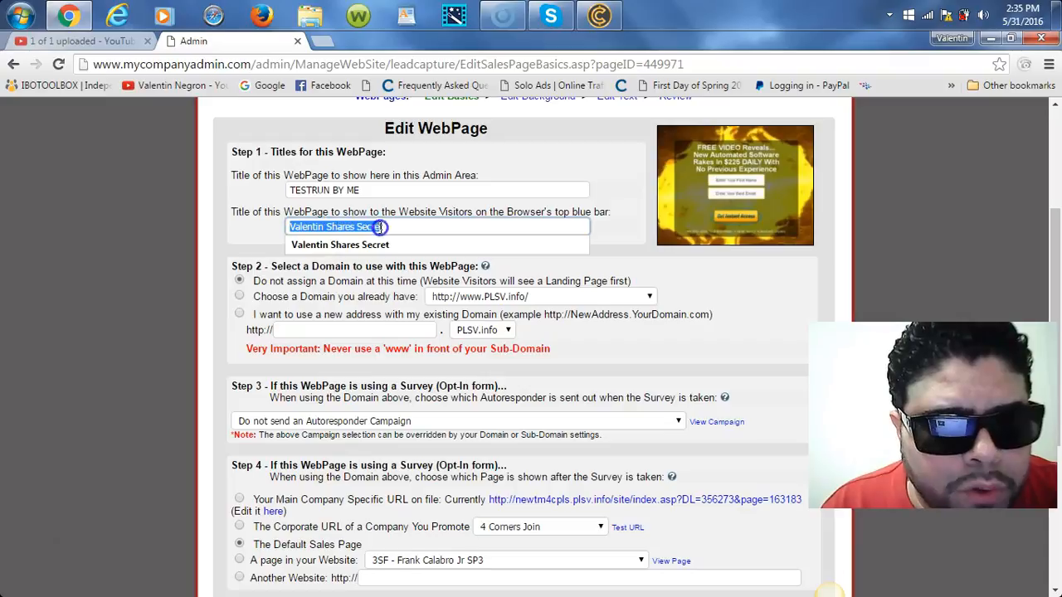
{"action": "left_click", "coordinate": [249, 221]}
{"action": "left_click_drag", "start_coordinate": [253, 212], "coordinate": [609, 214]}
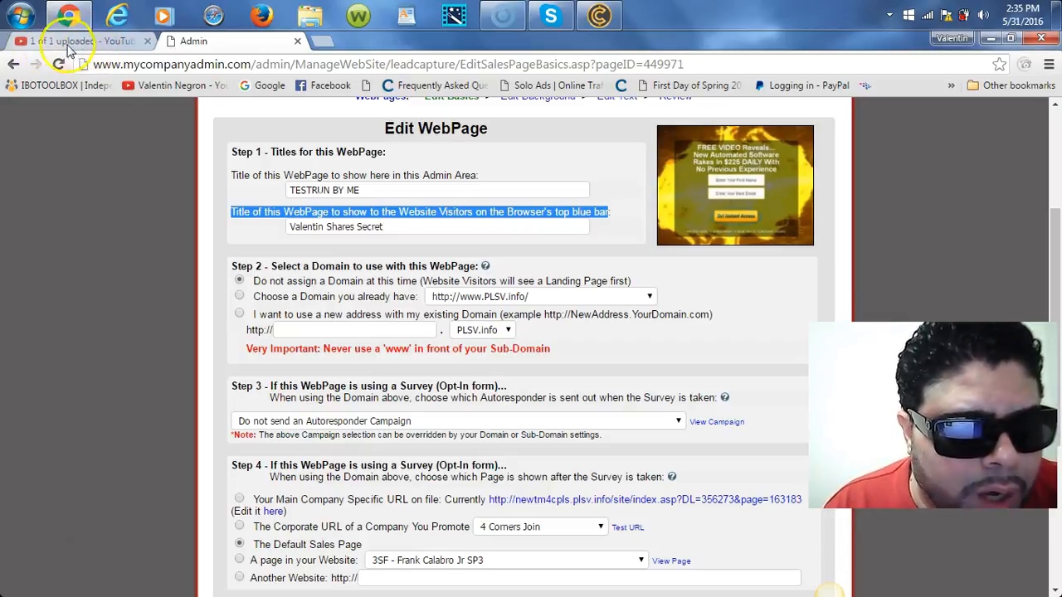
{"action": "left_click_drag", "start_coordinate": [386, 228], "coordinate": [278, 232]}
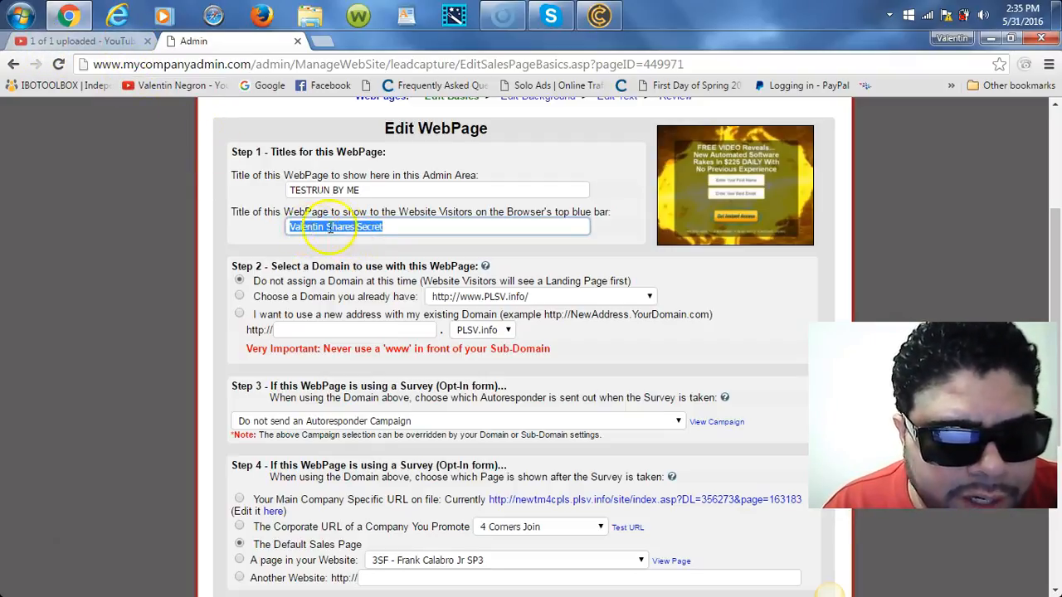
{"action": "left_click", "coordinate": [387, 229]}
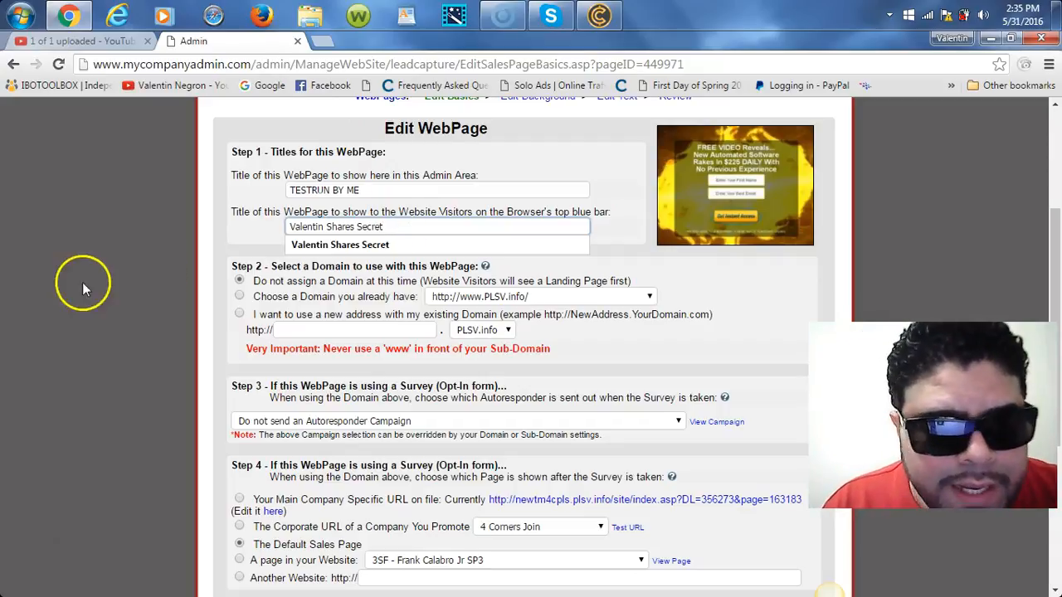
{"action": "left_click", "coordinate": [240, 297]}
{"action": "left_click_drag", "start_coordinate": [270, 265], "coordinate": [506, 266]}
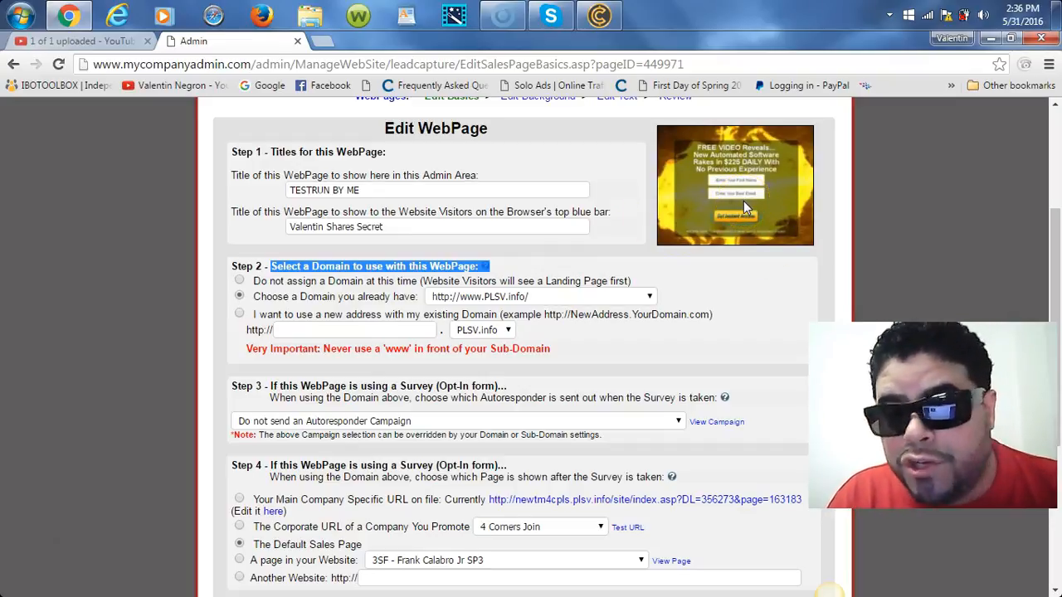
{"action": "left_click", "coordinate": [573, 303]}
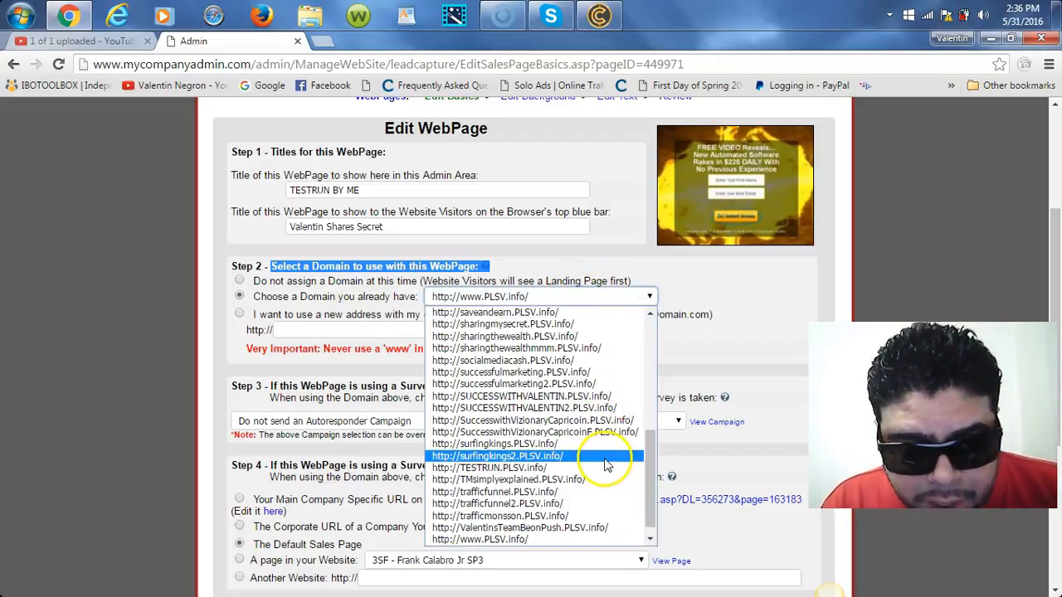
{"action": "scroll", "coordinate": [647, 506], "scroll_direction": "up", "scroll_amount": 1}
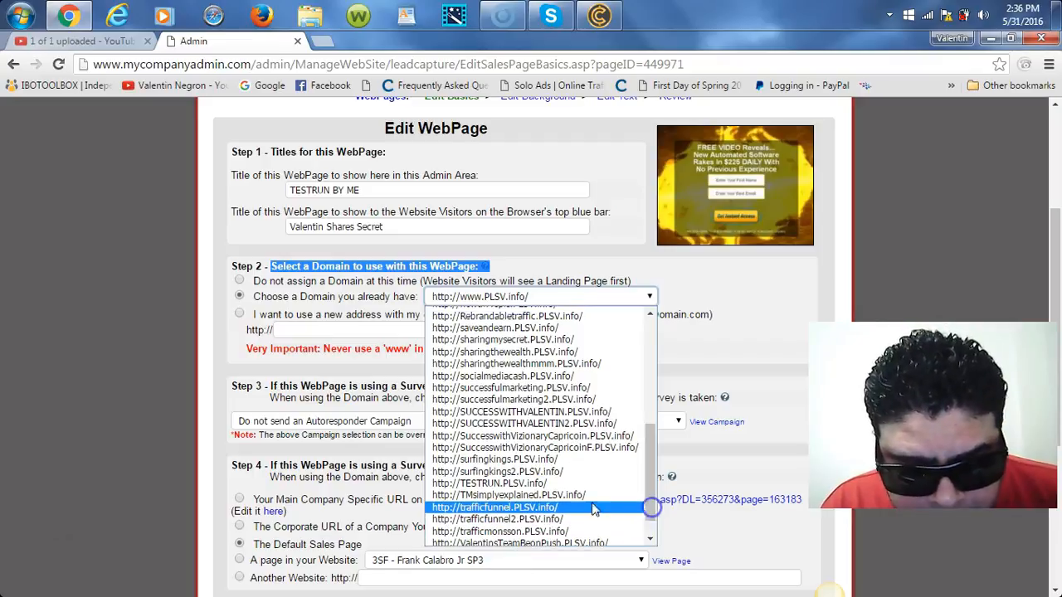
{"action": "left_click", "coordinate": [500, 483]}
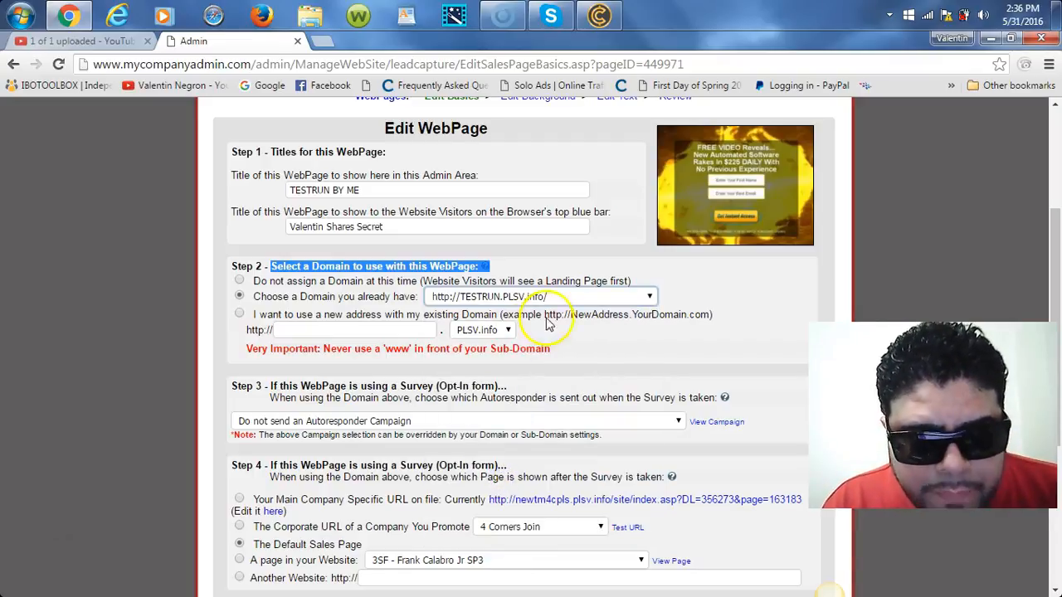
{"action": "left_click", "coordinate": [585, 291]}
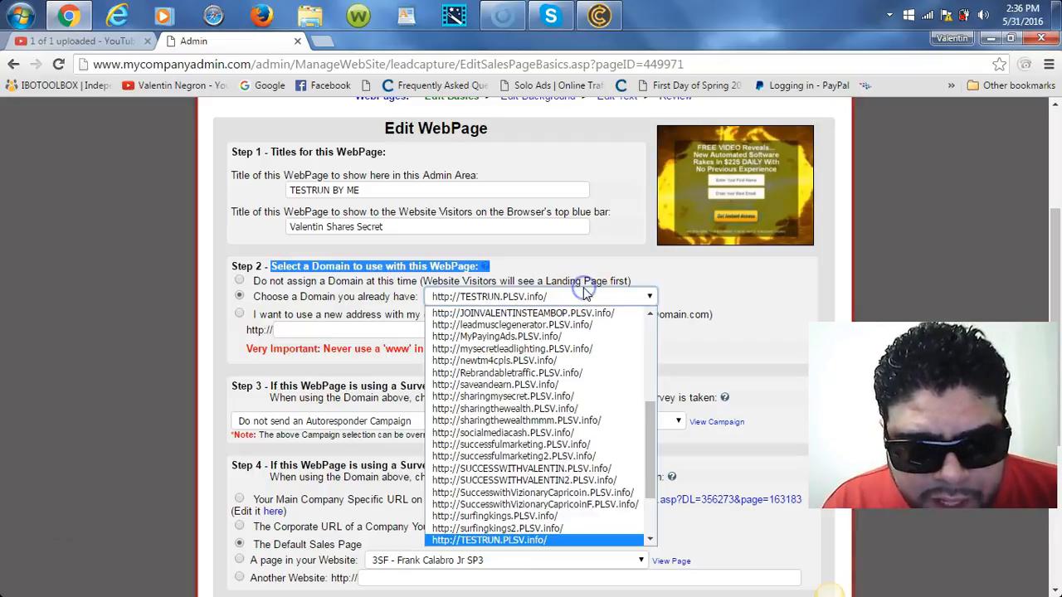
{"action": "left_click", "coordinate": [725, 297]}
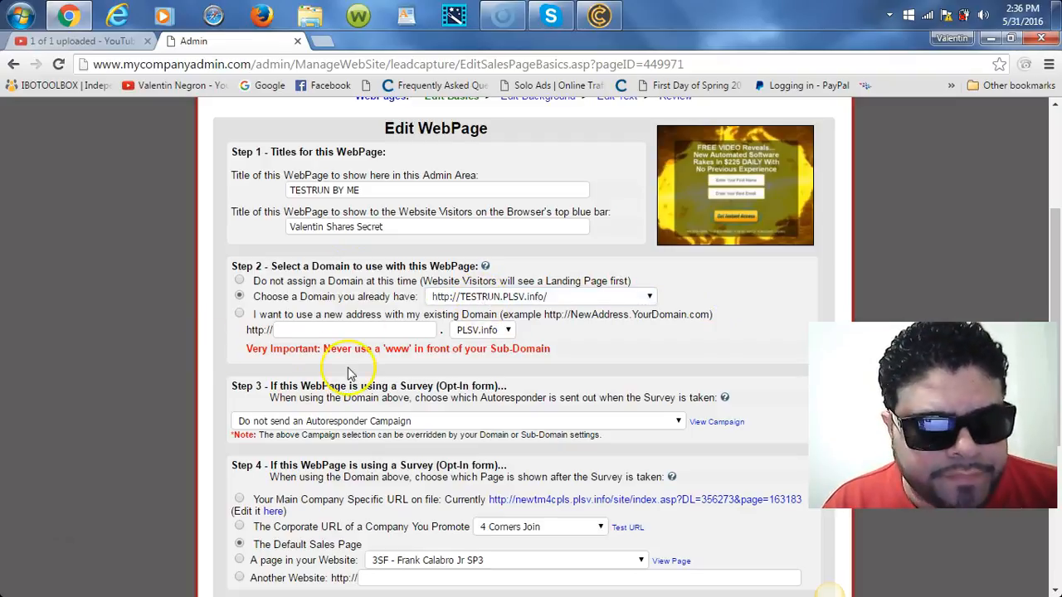
Set the opt-in autoresponder campaign to FLSF - Promote Lead Lightning & Primary (name & email) (16 msgs) by Power Lead System.
{"action": "left_click_drag", "start_coordinate": [1054, 245], "coordinate": [1054, 301]}
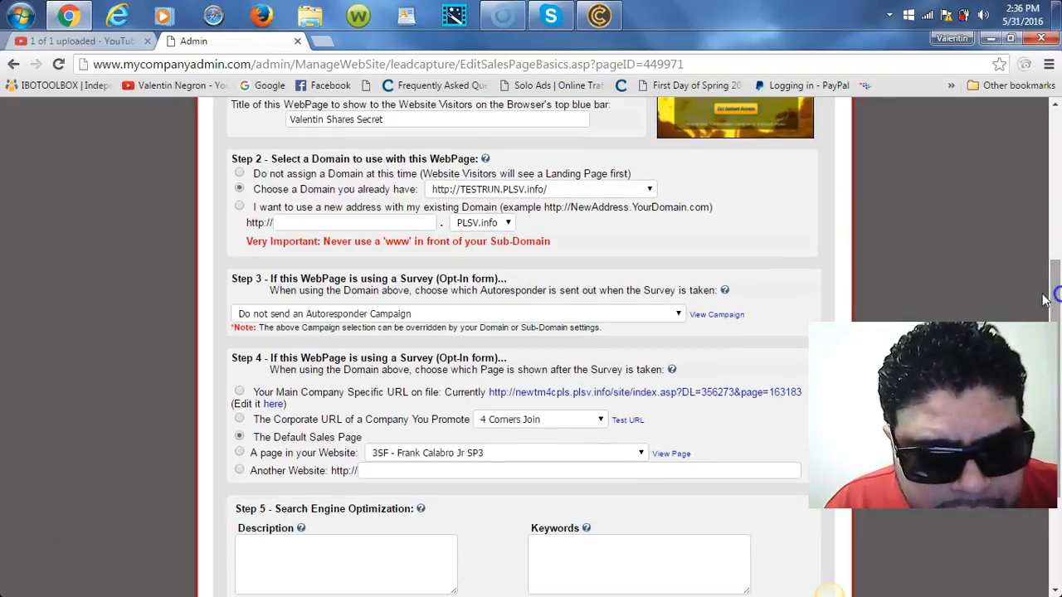
{"action": "left_click_drag", "start_coordinate": [271, 278], "coordinate": [507, 279]}
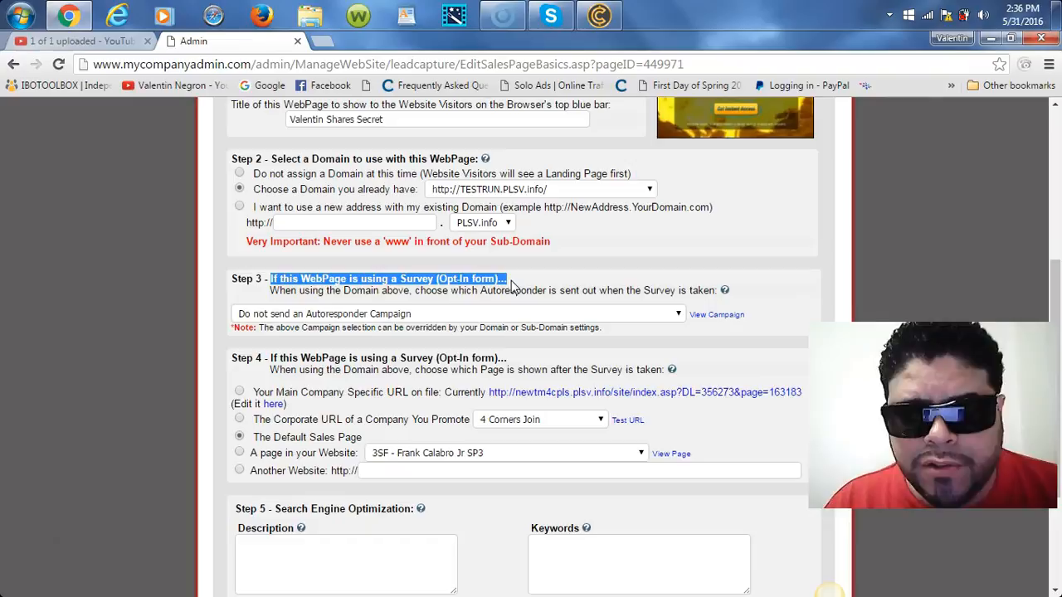
{"action": "left_click", "coordinate": [679, 314]}
{"action": "mouse_move", "coordinate": [681, 342]}
{"action": "left_mouse_down"}
{"action": "mouse_move", "coordinate": [658, 529]}
{"action": "mouse_move", "coordinate": [685, 341]}
{"action": "left_mouse_up"}
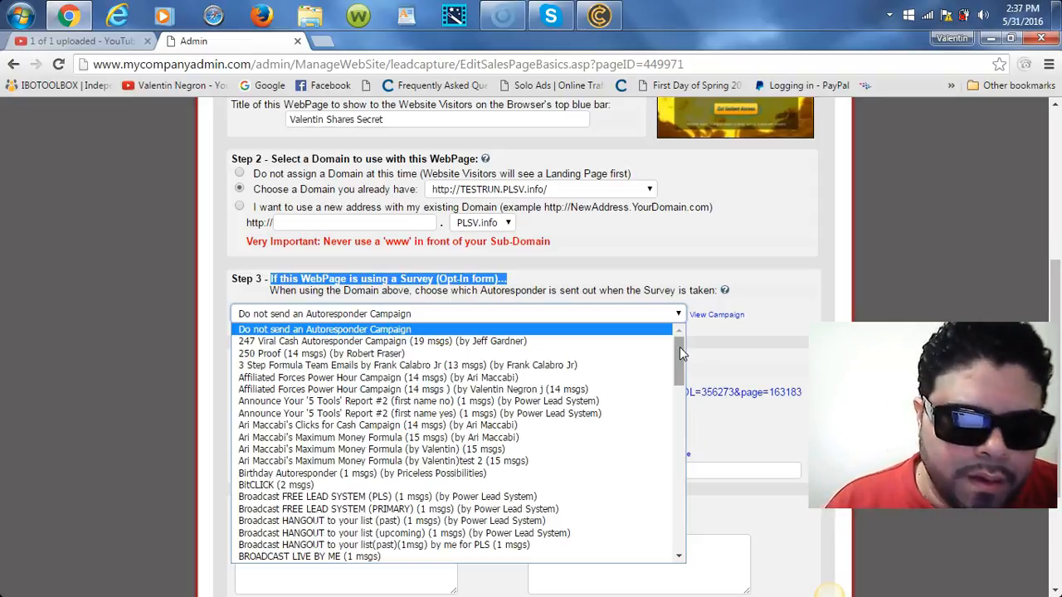
{"action": "left_click", "coordinate": [680, 363]}
{"action": "left_click_drag", "start_coordinate": [679, 365], "coordinate": [680, 351]}
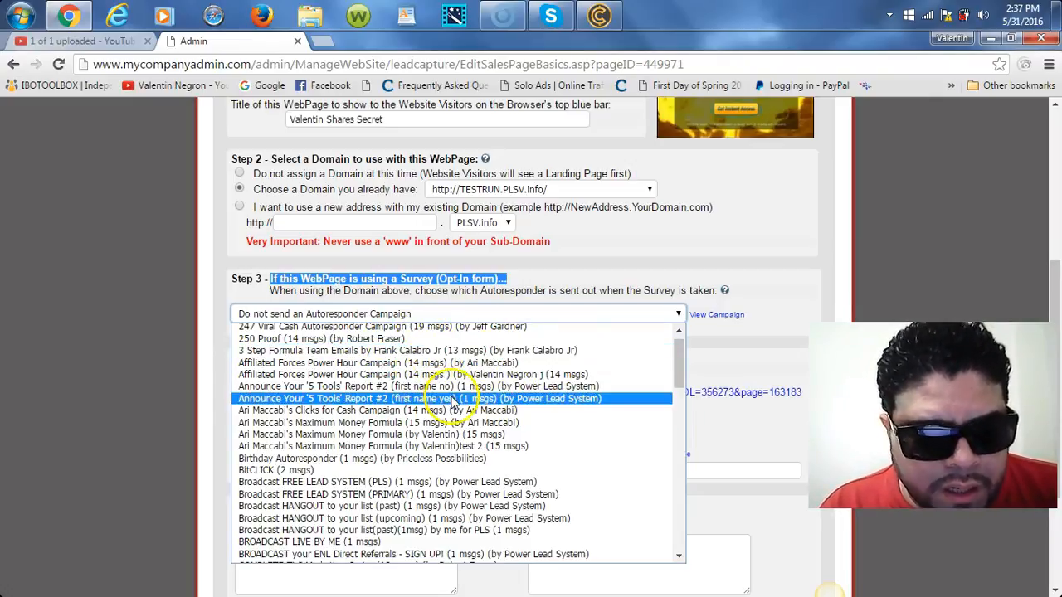
{"action": "left_click_drag", "start_coordinate": [679, 371], "coordinate": [686, 407]}
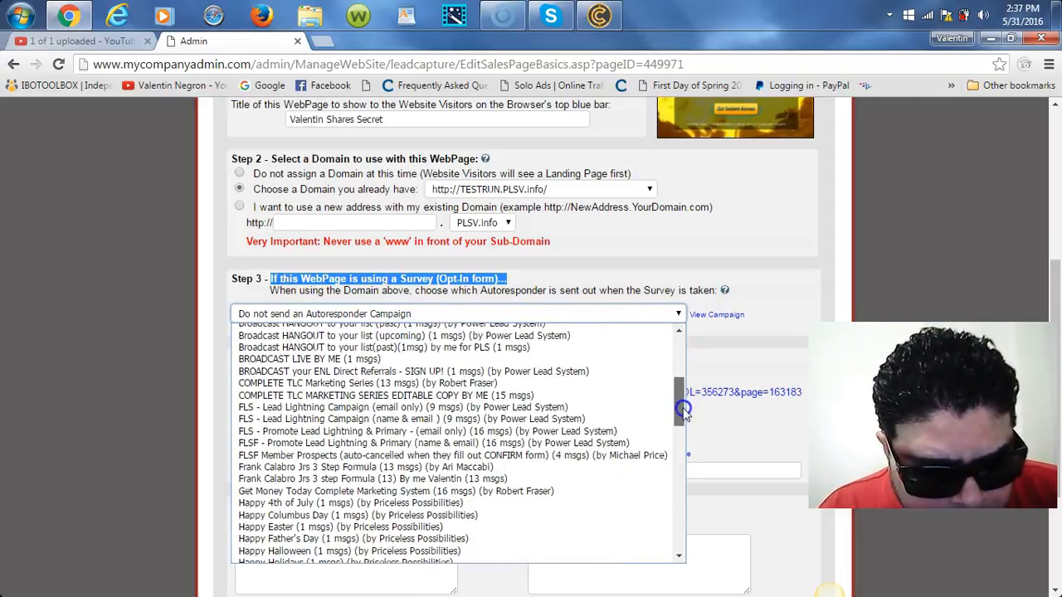
{"action": "left_click", "coordinate": [308, 443]}
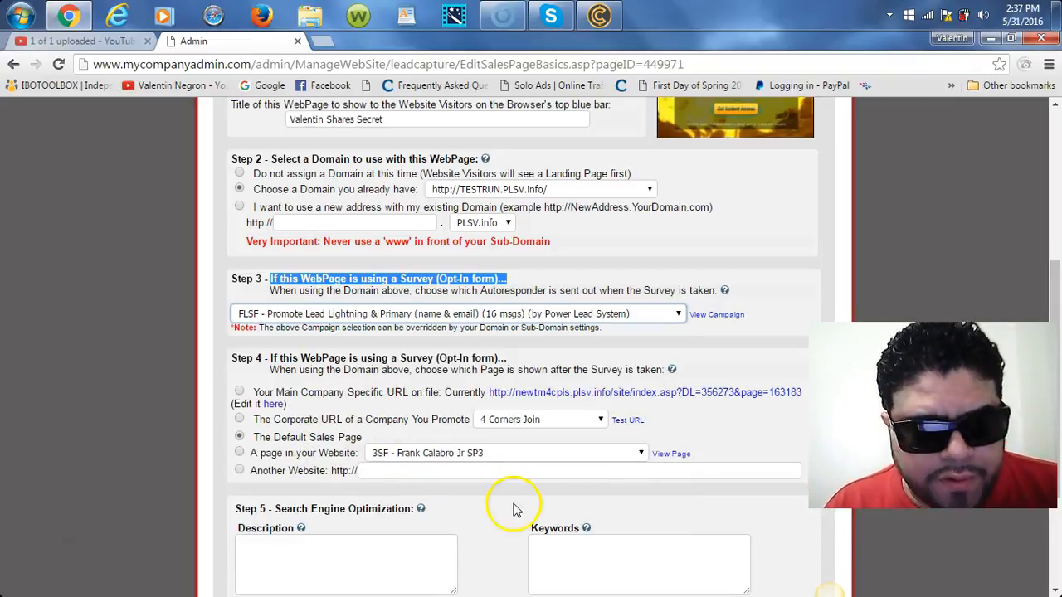
Set the page shown after the survey to a page in your website, choosing Maximum Money Formula VSP3.
{"action": "left_click_drag", "start_coordinate": [270, 357], "coordinate": [525, 364]}
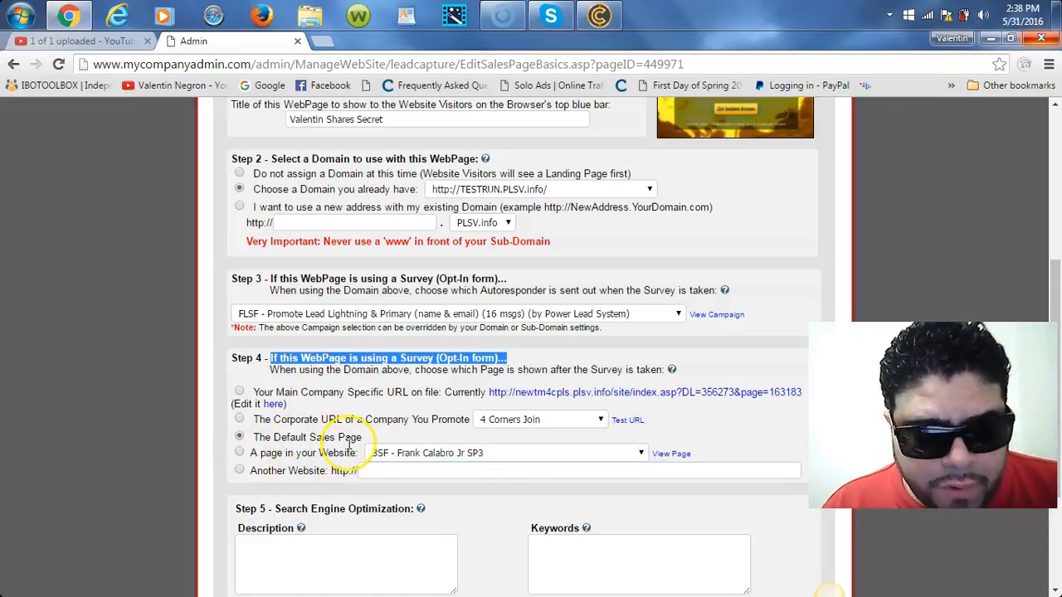
{"action": "left_click", "coordinate": [239, 453]}
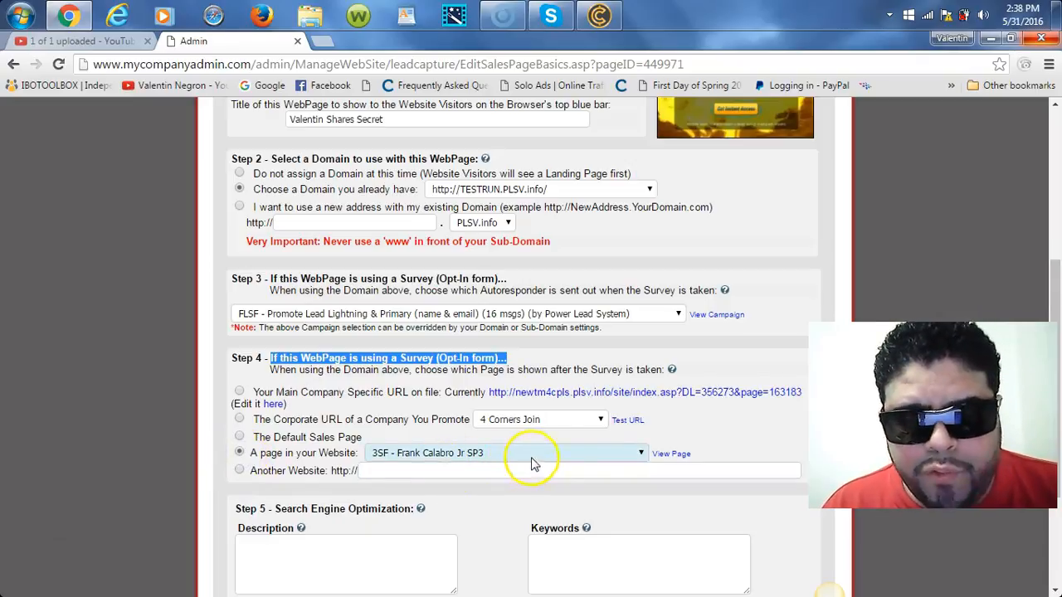
{"action": "left_click", "coordinate": [641, 455]}
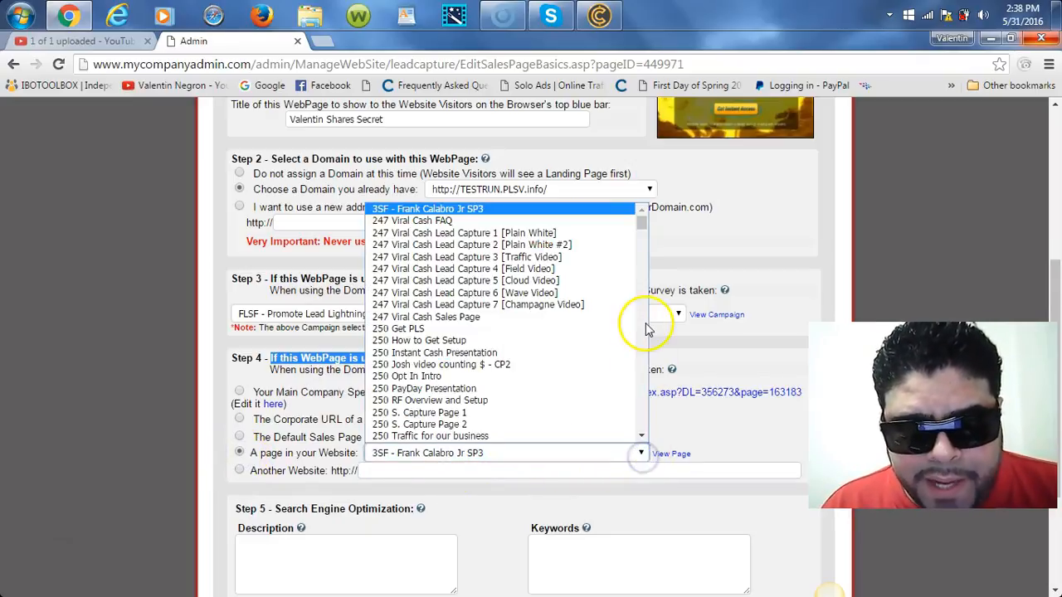
{"action": "left_click_drag", "start_coordinate": [642, 224], "coordinate": [643, 258]}
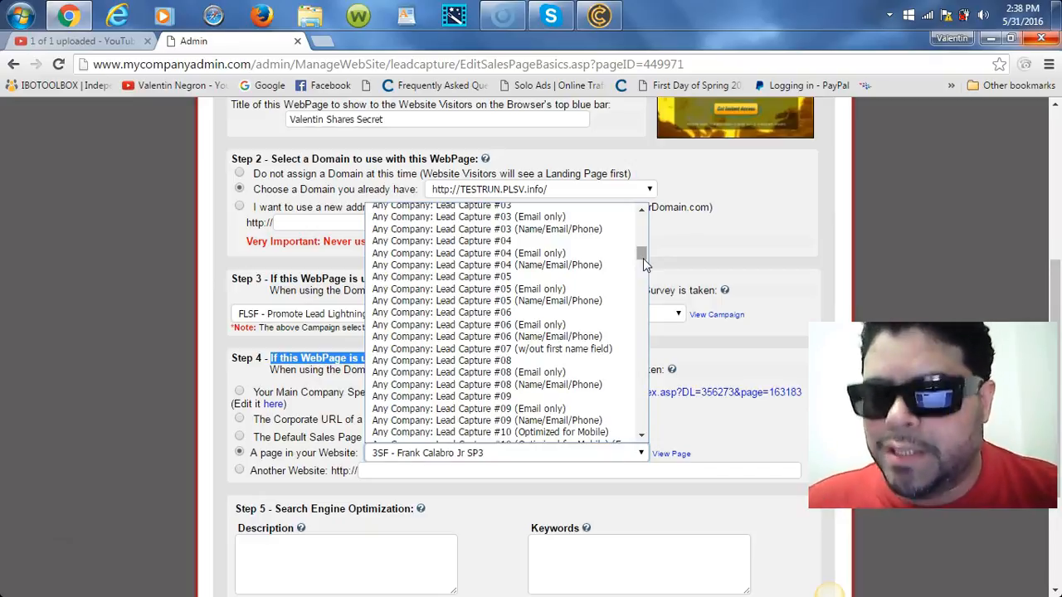
{"action": "left_click_drag", "start_coordinate": [643, 258], "coordinate": [646, 279]}
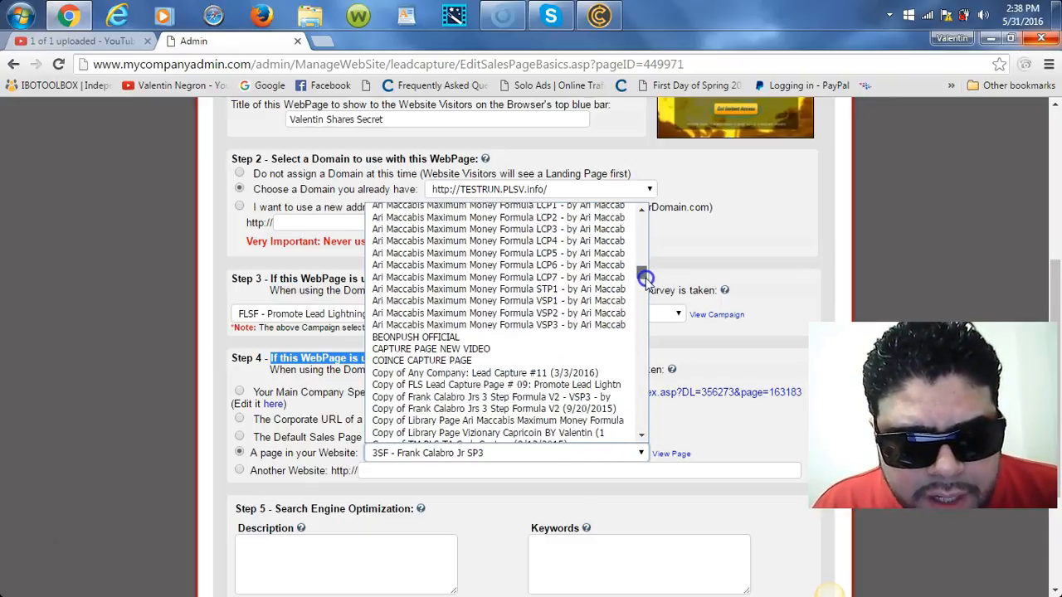
{"action": "left_click", "coordinate": [541, 325]}
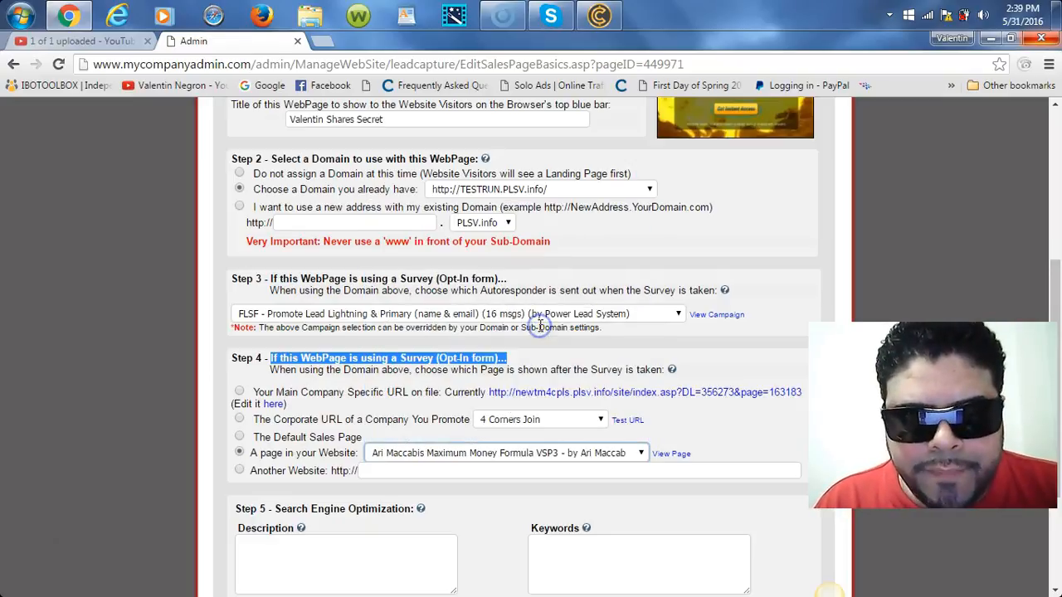
Preview the selected Maximum Money Formula sales page, sampling its video and reading through its content, and close the preview.
{"action": "left_click", "coordinate": [662, 456]}
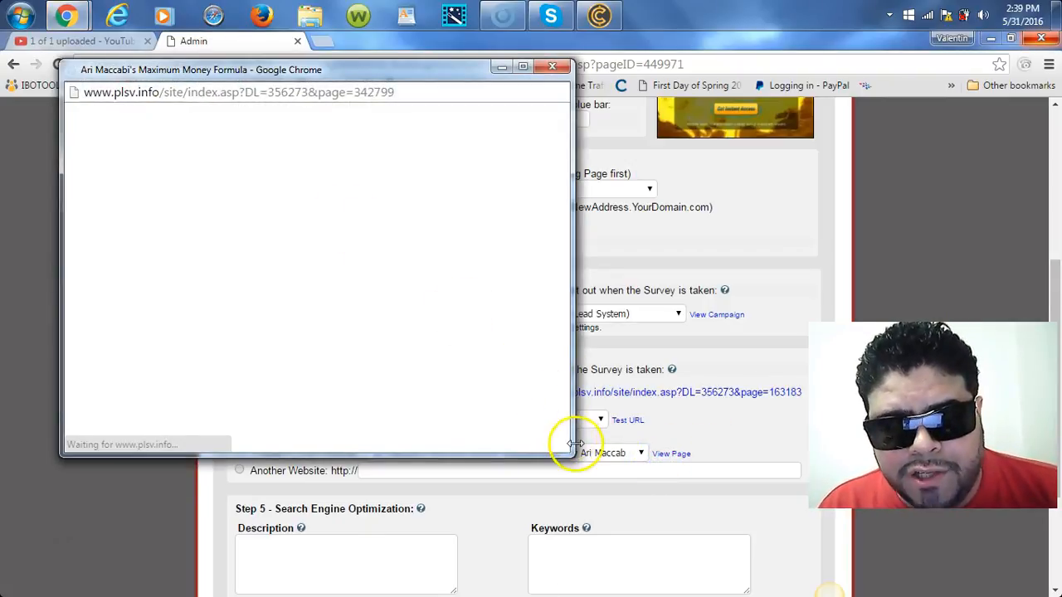
{"action": "left_click_drag", "start_coordinate": [572, 456], "coordinate": [802, 570]}
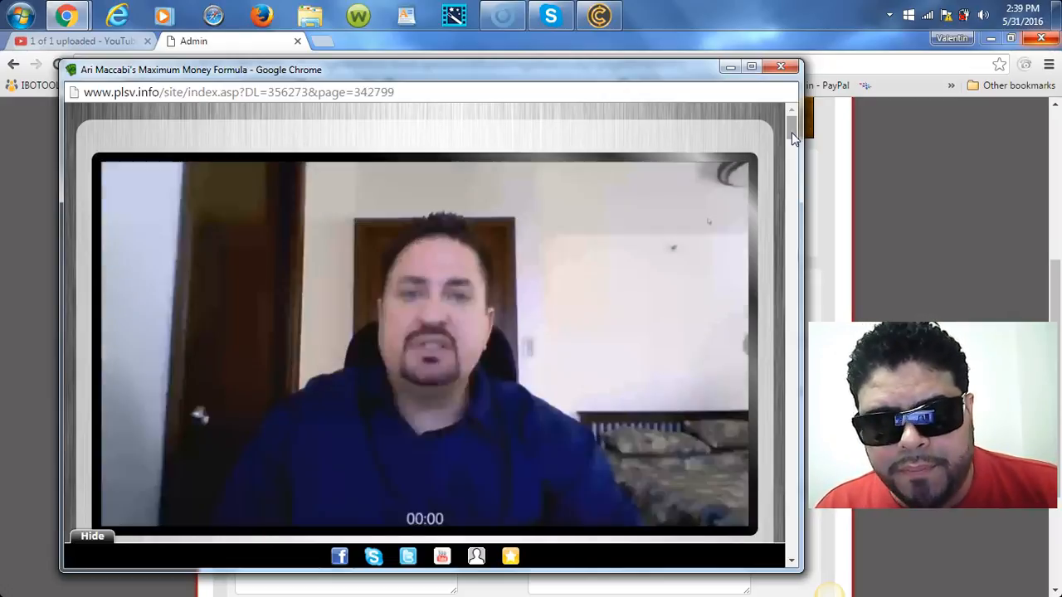
{"action": "left_click_drag", "start_coordinate": [793, 136], "coordinate": [795, 152]}
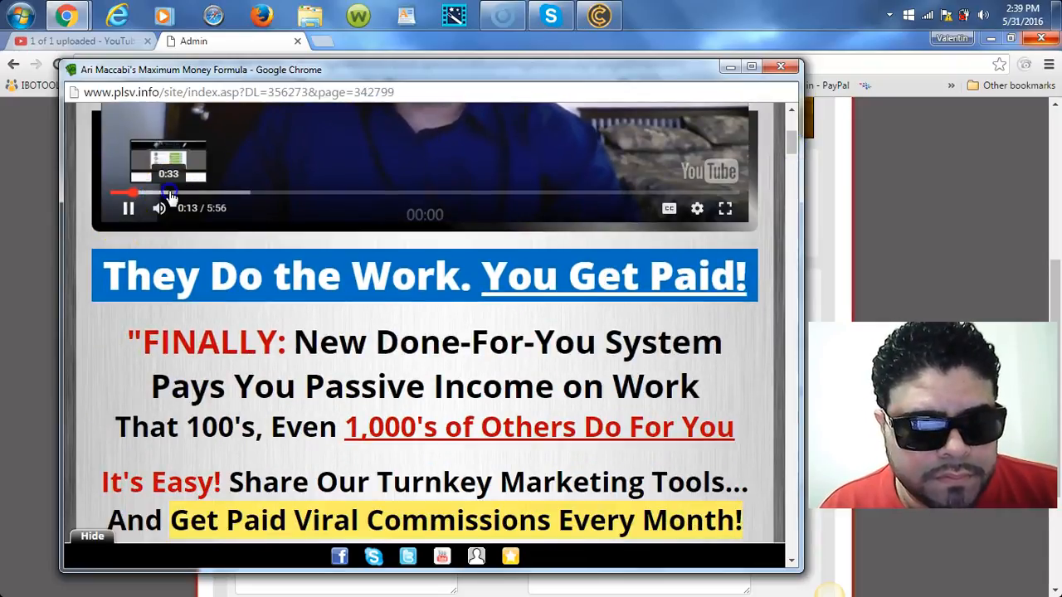
{"action": "left_click_drag", "start_coordinate": [135, 196], "coordinate": [170, 195]}
{"action": "left_click_drag", "start_coordinate": [794, 147], "coordinate": [792, 125]}
{"action": "left_click", "coordinate": [551, 239]}
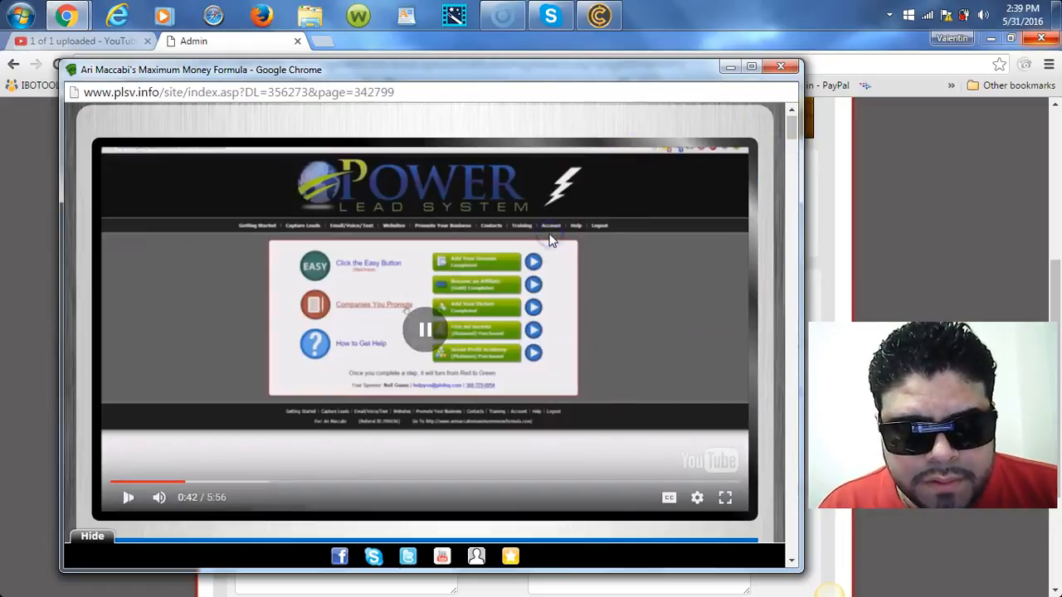
{"action": "left_click_drag", "start_coordinate": [791, 124], "coordinate": [794, 297]}
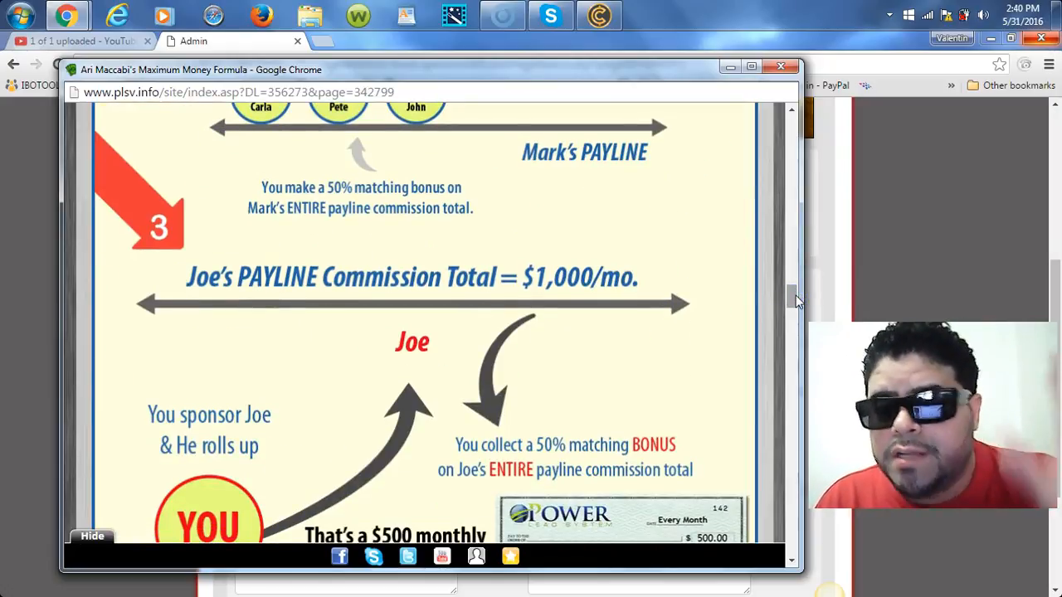
{"action": "left_click_drag", "start_coordinate": [794, 301], "coordinate": [790, 427]}
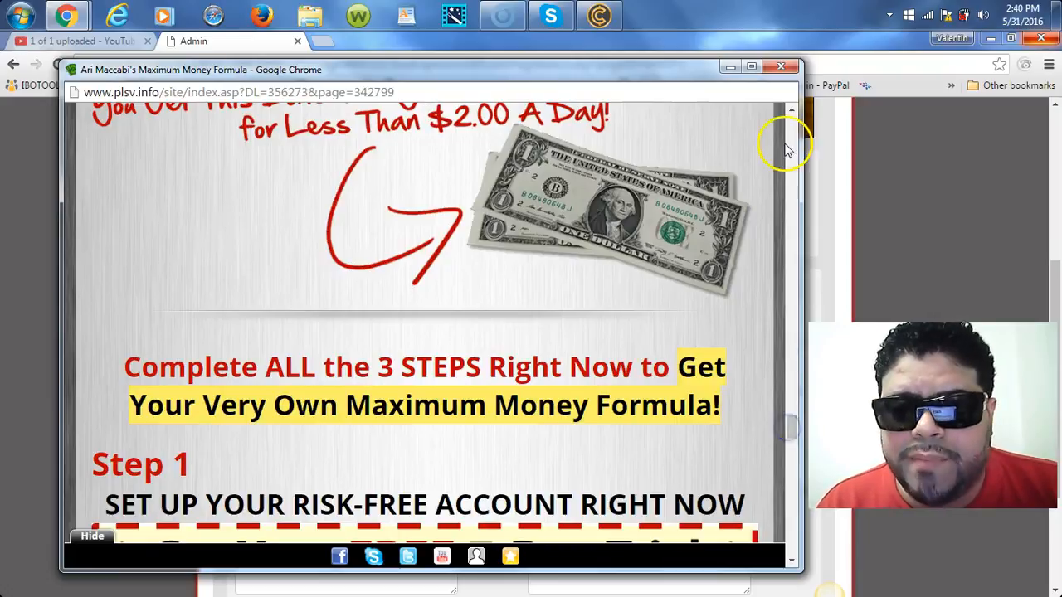
{"action": "left_click", "coordinate": [781, 66]}
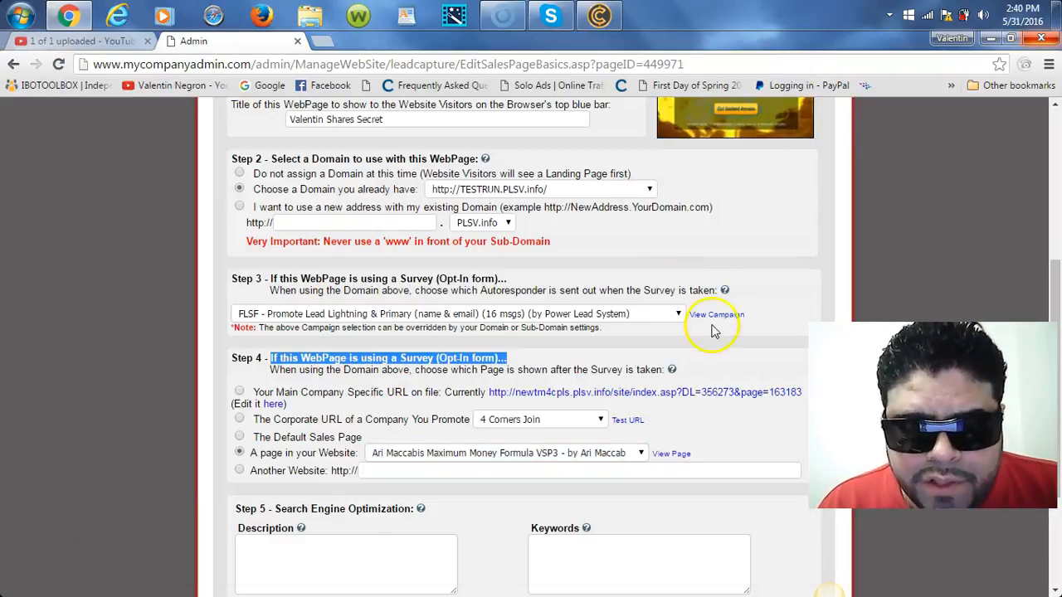
{"action": "left_click", "coordinate": [775, 441]}
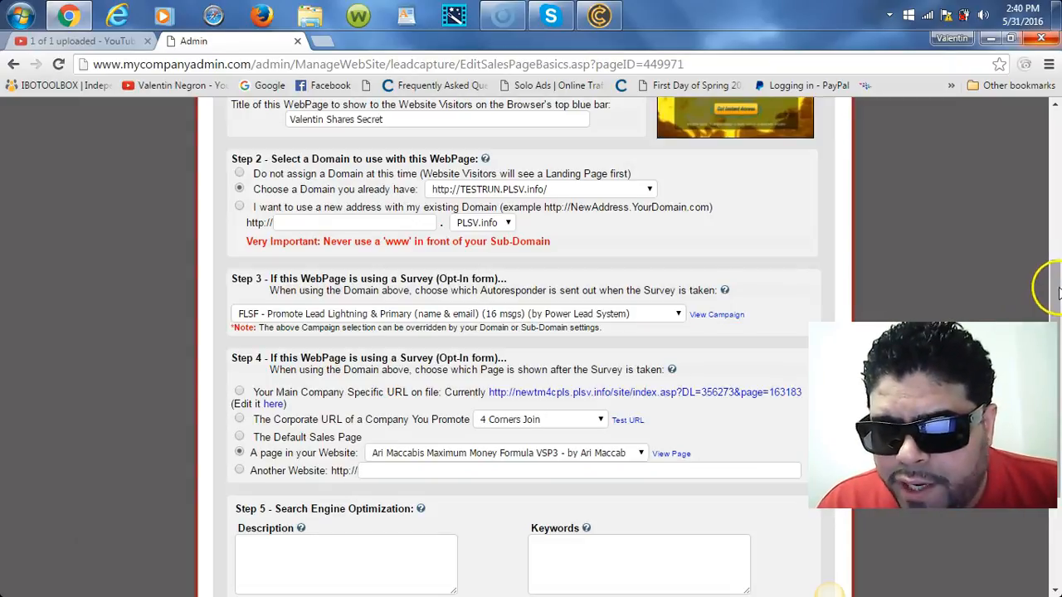
Leave the search engine optimization description and keywords empty and save the changes to the WebPage.
{"action": "scroll", "coordinate": [1042, 315], "scroll_direction": "down", "scroll_amount": 2}
{"action": "left_click", "coordinate": [299, 387]}
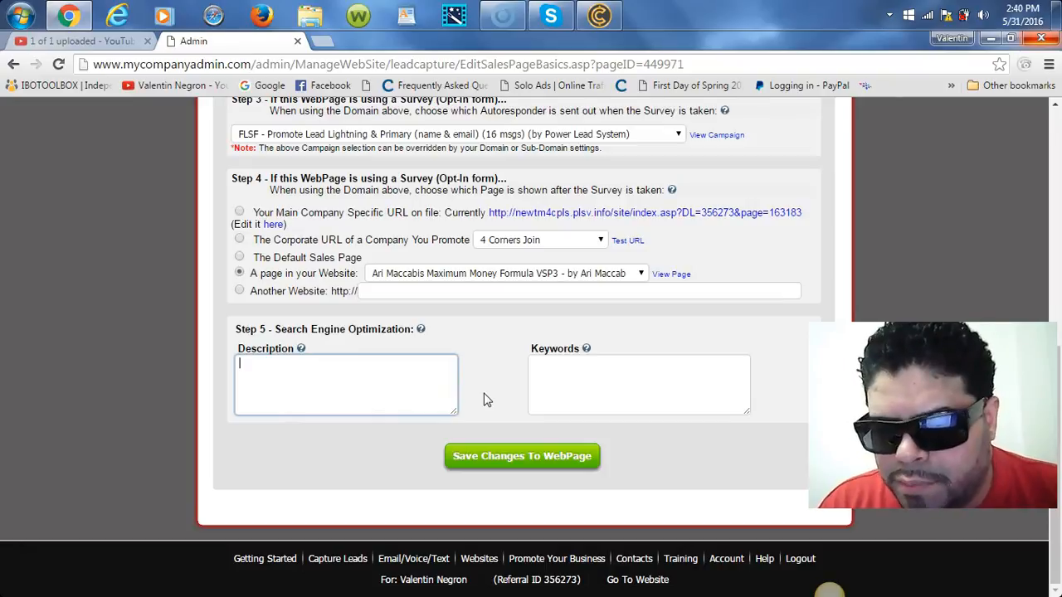
{"action": "left_click", "coordinate": [549, 458]}
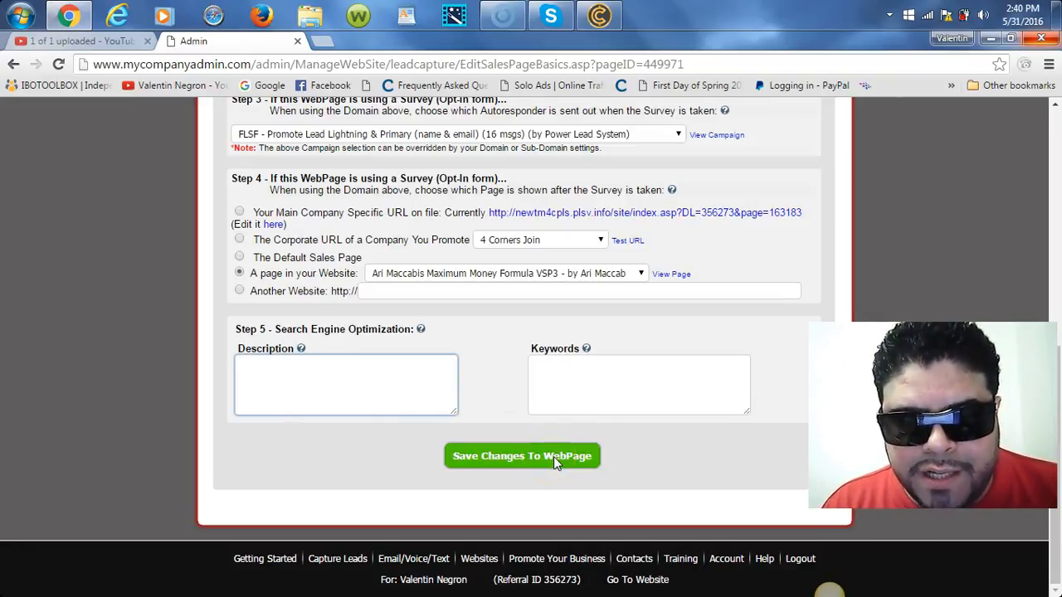
{"action": "left_click", "coordinate": [554, 456]}
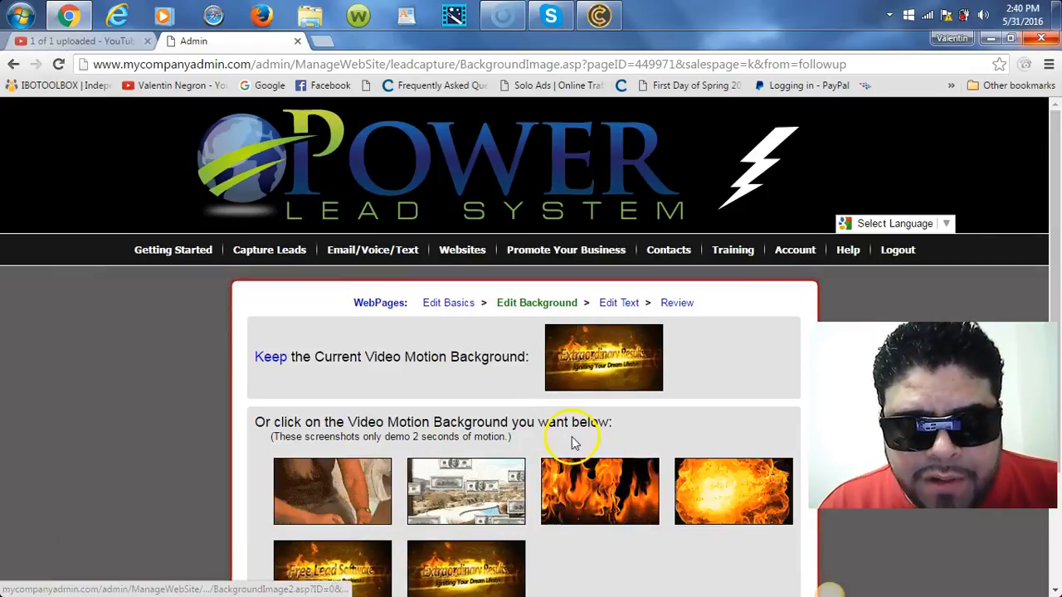
Choose to use your own YouTube video as the background, clear the sample YouTube code, and set the sound to Yes.
{"action": "scroll", "coordinate": [1054, 211], "scroll_direction": "down", "scroll_amount": 2}
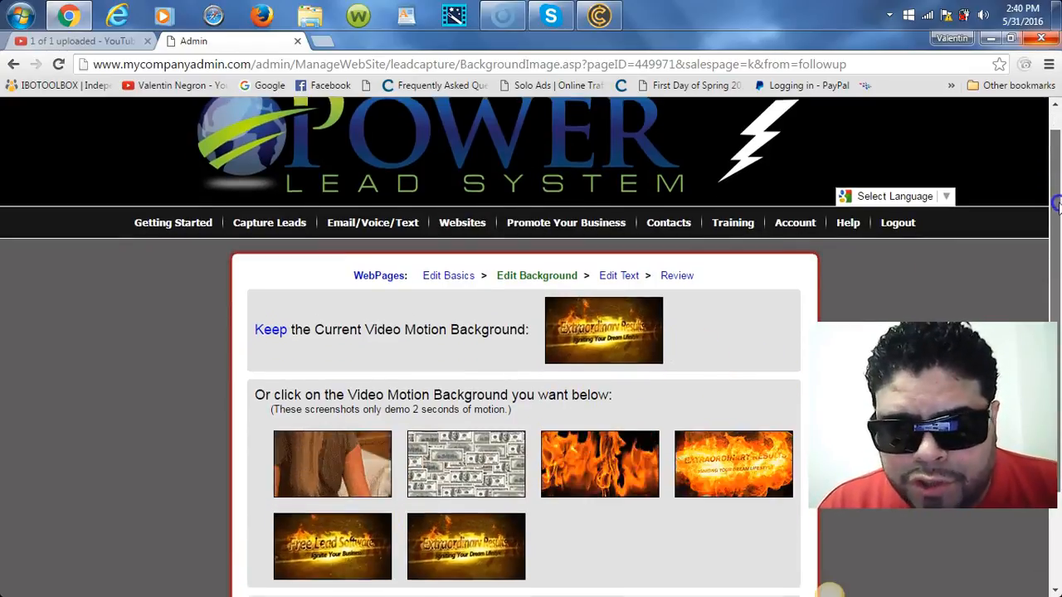
{"action": "scroll", "coordinate": [1058, 206], "scroll_direction": "down", "scroll_amount": 2}
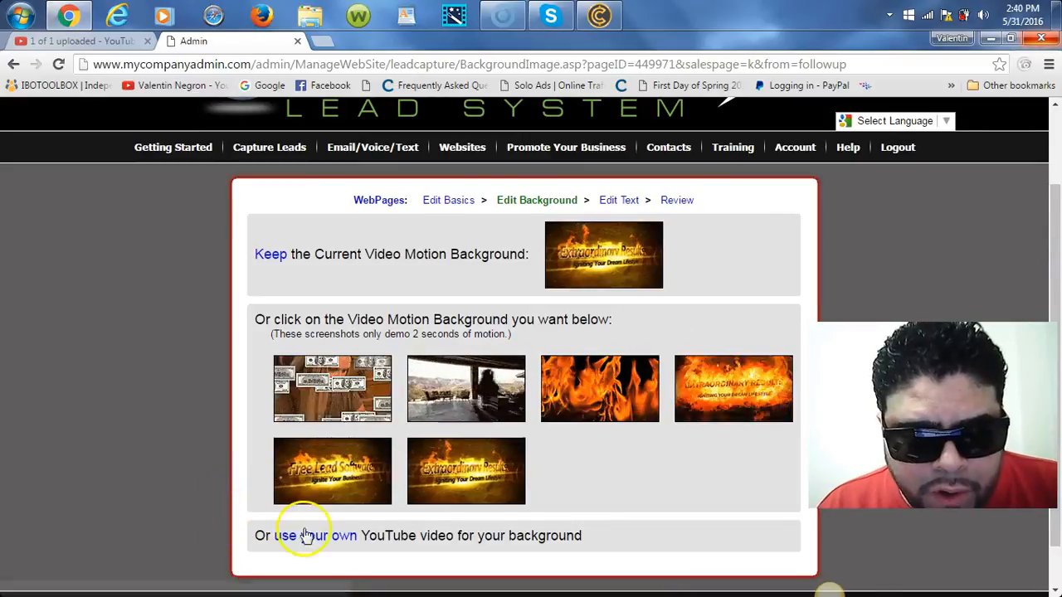
{"action": "left_click", "coordinate": [305, 535]}
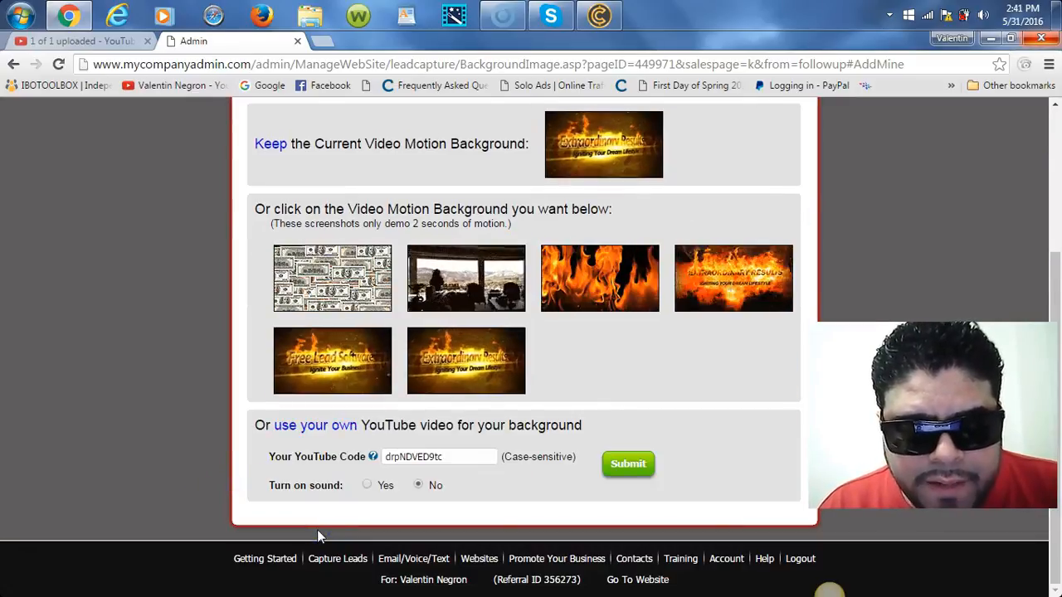
{"action": "left_click", "coordinate": [442, 457]}
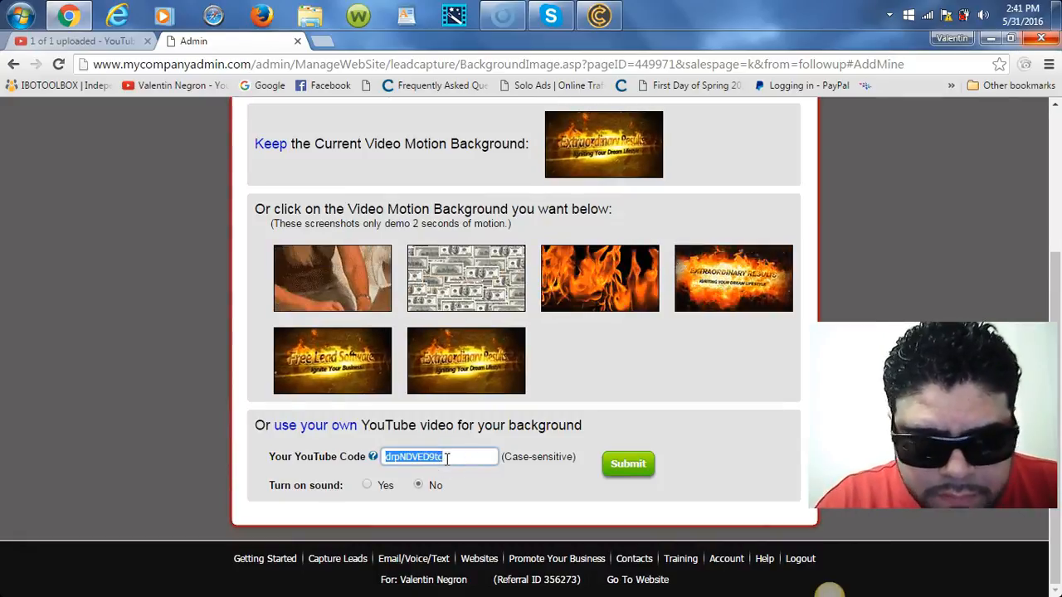
{"action": "left_click", "coordinate": [445, 459]}
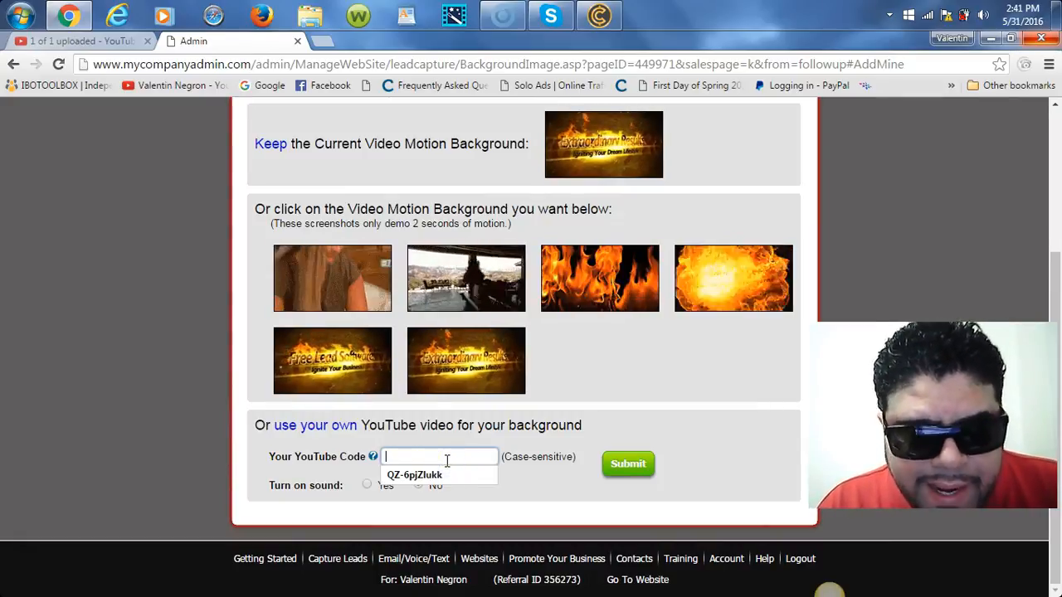
{"action": "left_click", "coordinate": [521, 505]}
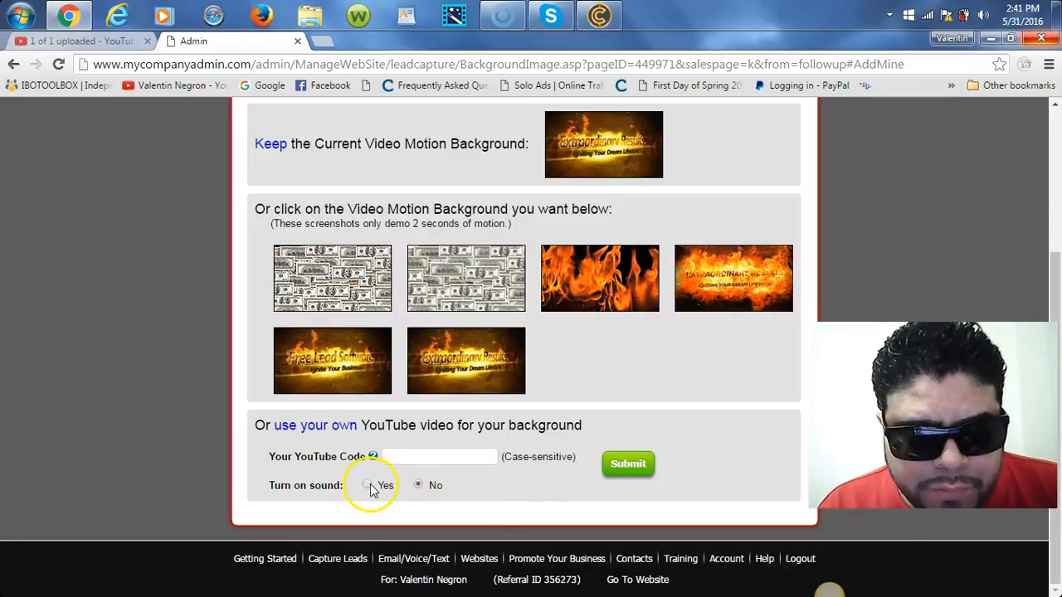
{"action": "left_click", "coordinate": [421, 459]}
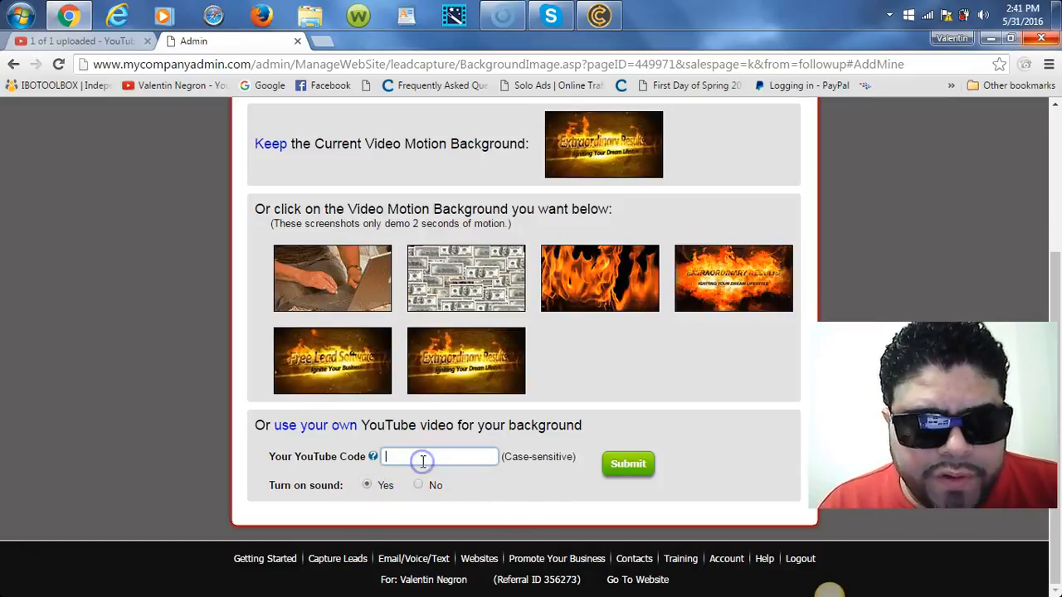
Open YouTube in a separate tab and search for NIKO VINZ.
{"action": "left_click", "coordinate": [318, 40]}
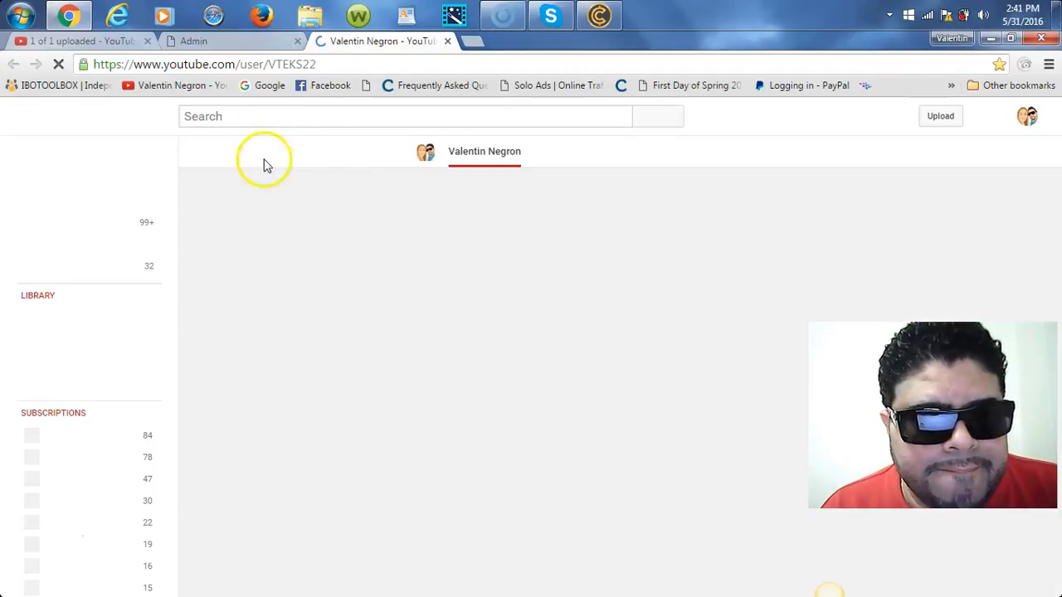
{"action": "left_click", "coordinate": [334, 120]}
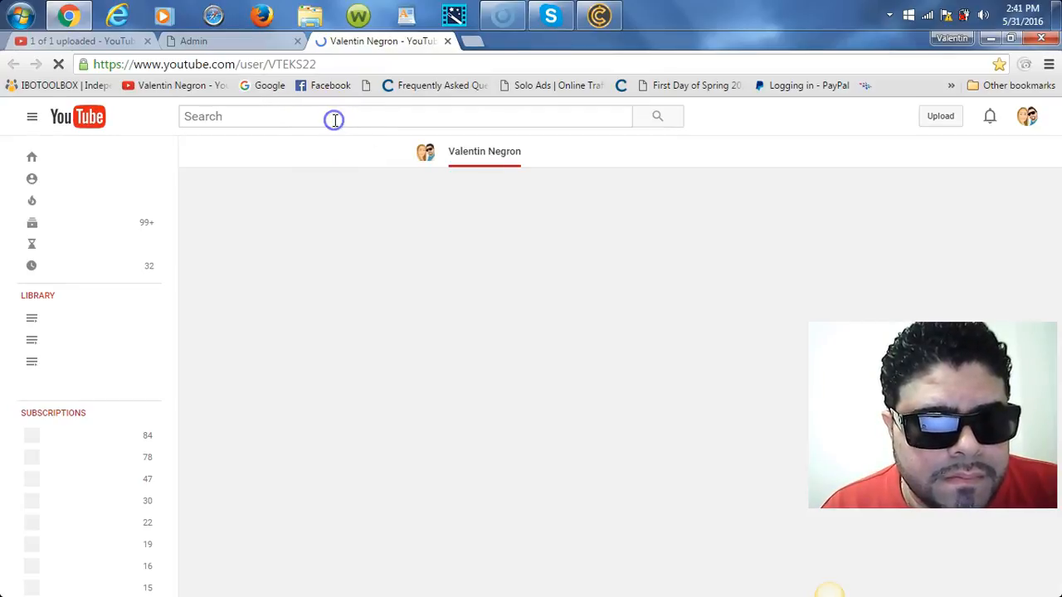
{"action": "left_click", "coordinate": [334, 120]}
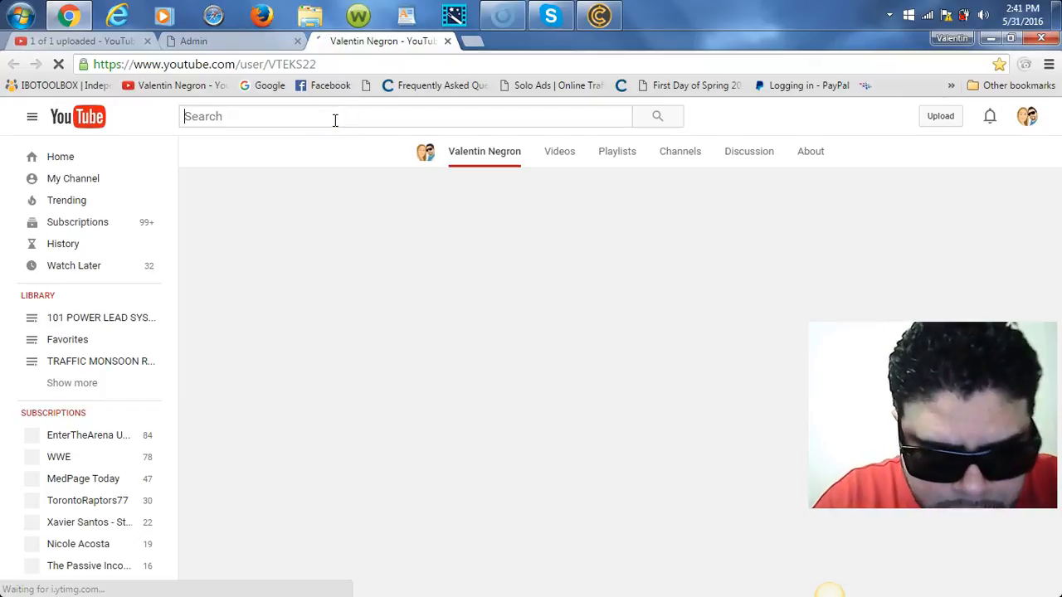
{"action": "type", "text": "NIKO"}
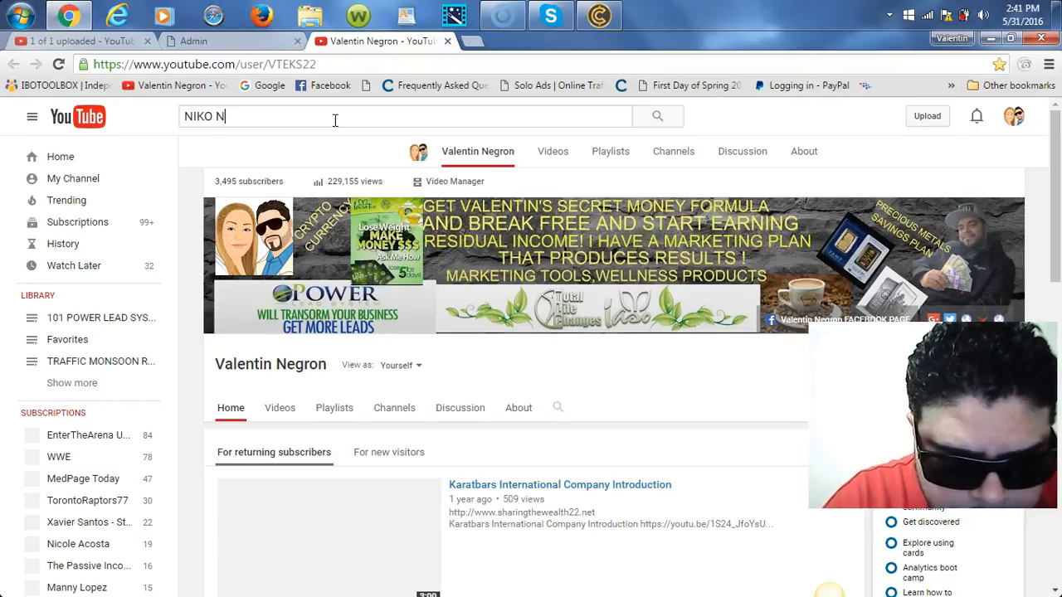
{"action": "type", "text": " N"}
{"action": "key", "text": "BackSpace"}
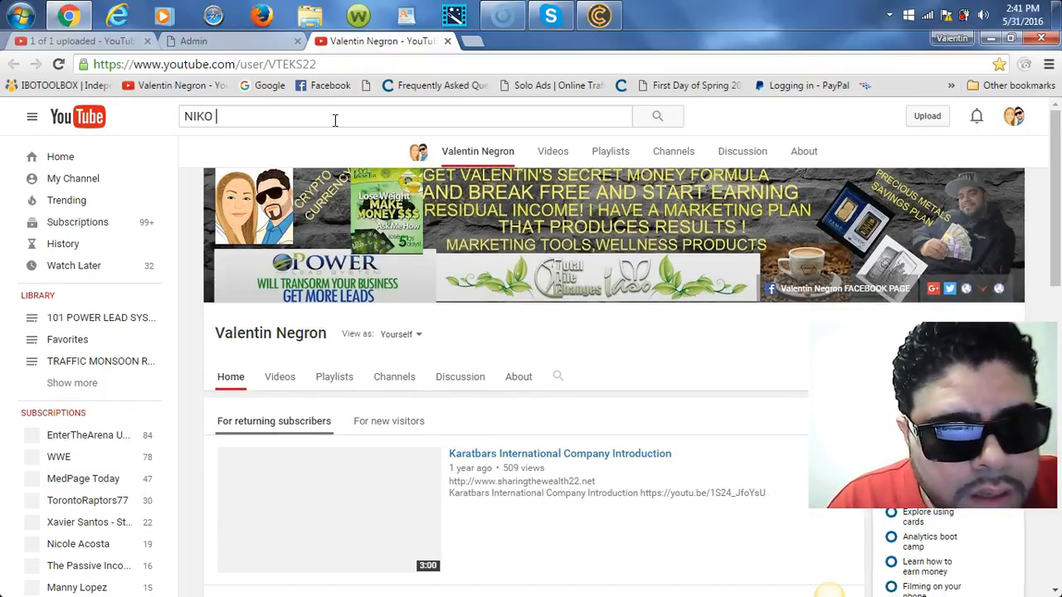
{"action": "type", "text": "VINZ"}
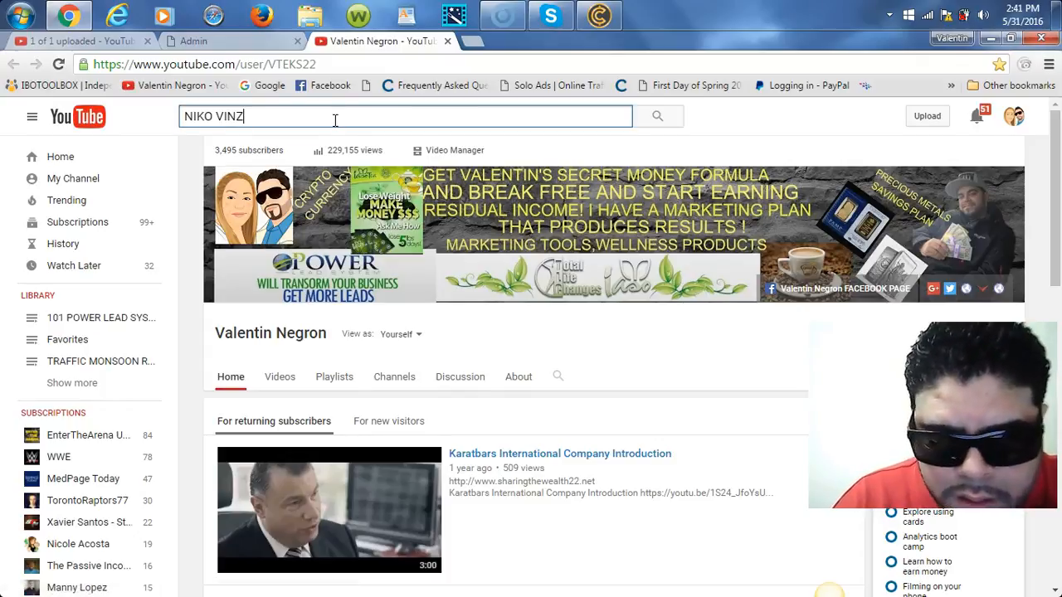
{"action": "key", "text": "Return"}
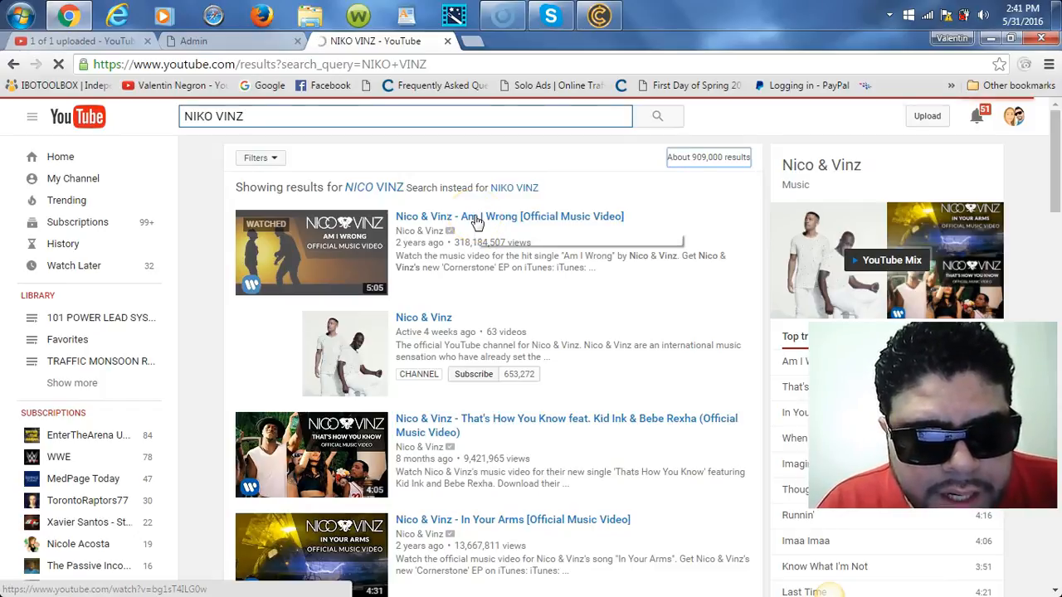
Open the Nico & Vinz - Am I Wrong official music video, pause playback, and copy the video code bg1sT4ILG0w from its address.
{"action": "left_click", "coordinate": [483, 220]}
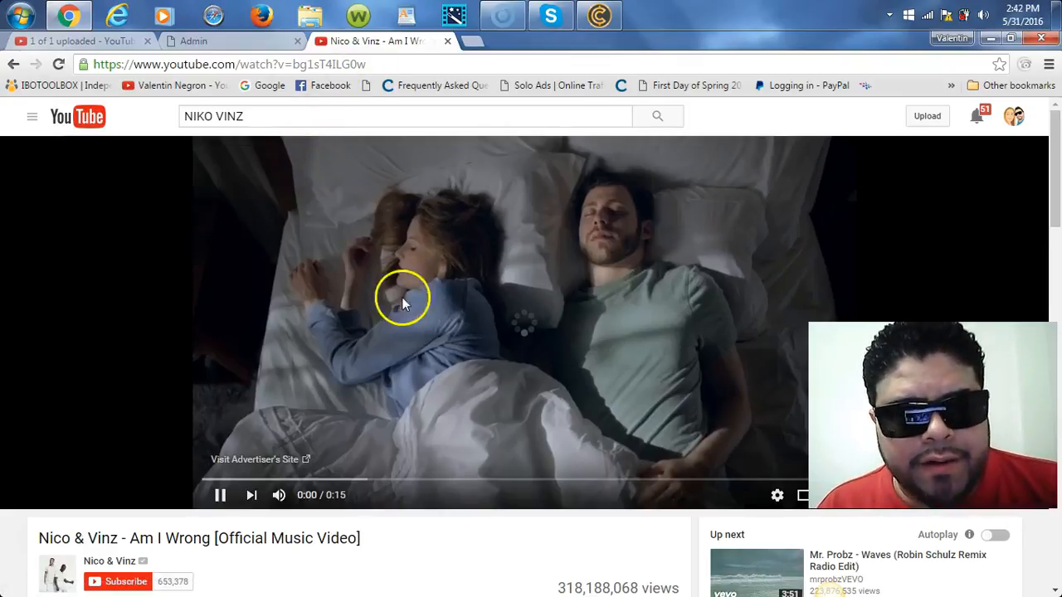
{"action": "left_click", "coordinate": [327, 166]}
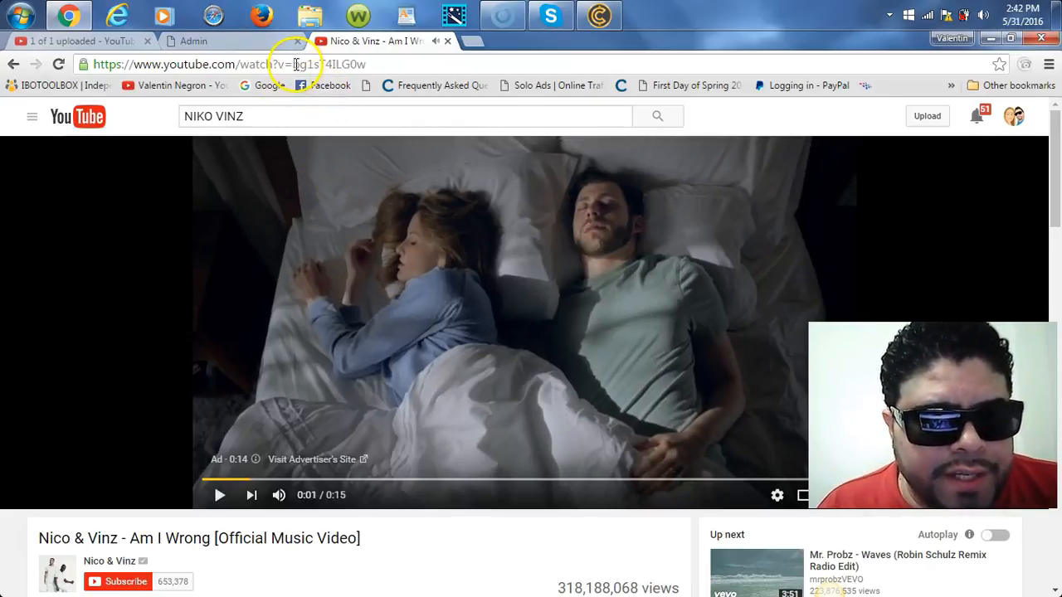
{"action": "left_click_drag", "start_coordinate": [314, 64], "coordinate": [362, 63]}
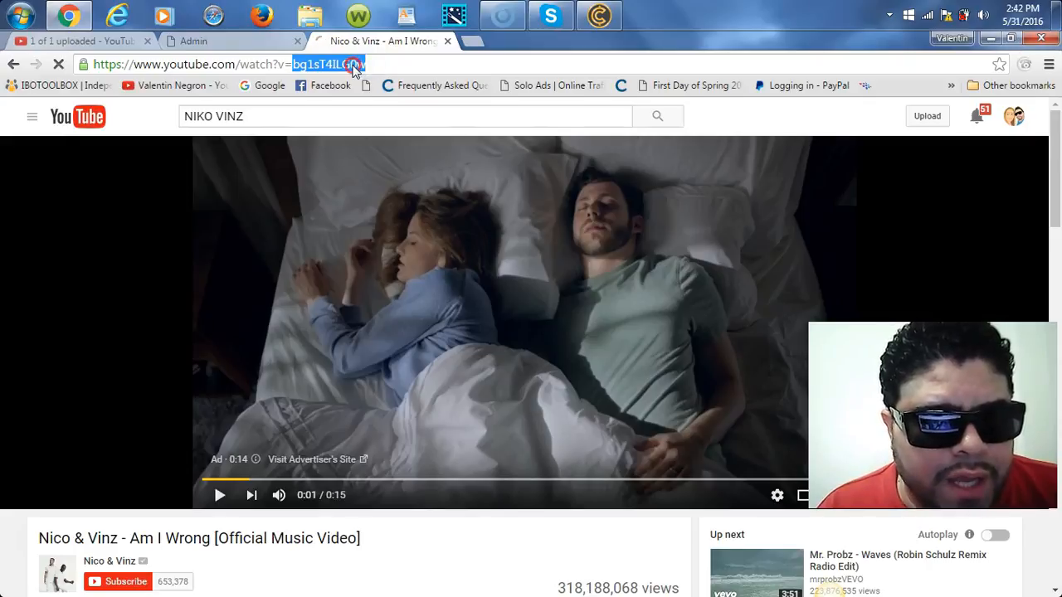
{"action": "right_click", "coordinate": [355, 70]}
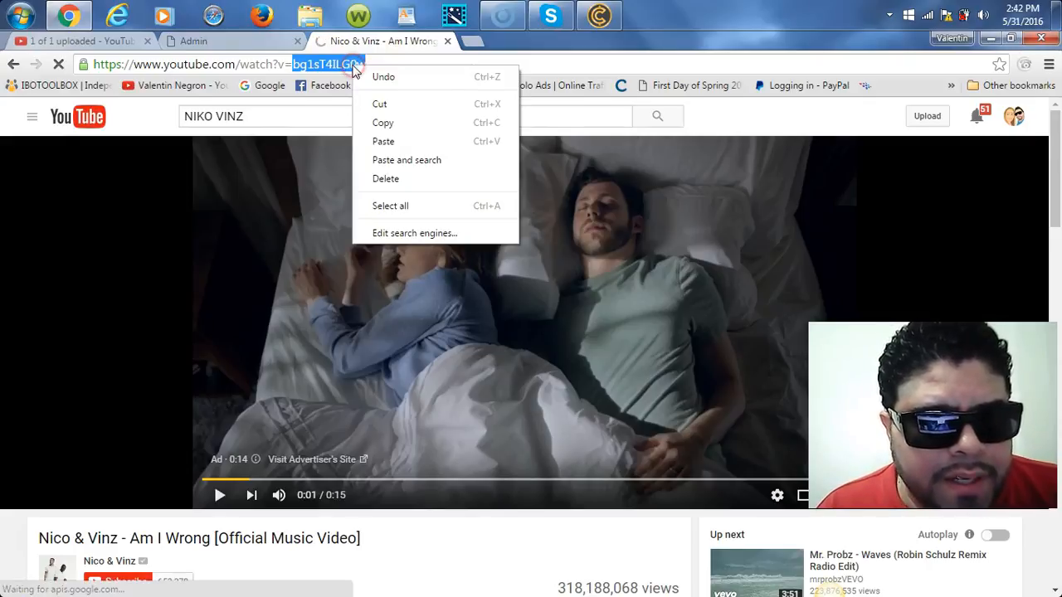
{"action": "left_click", "coordinate": [382, 127]}
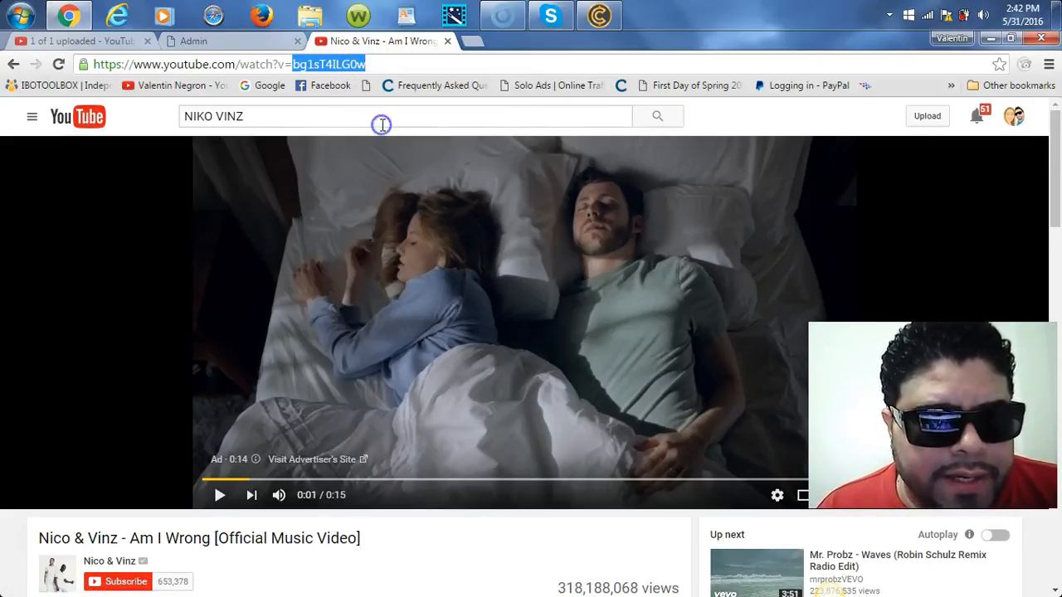
{"action": "left_click", "coordinate": [290, 63]}
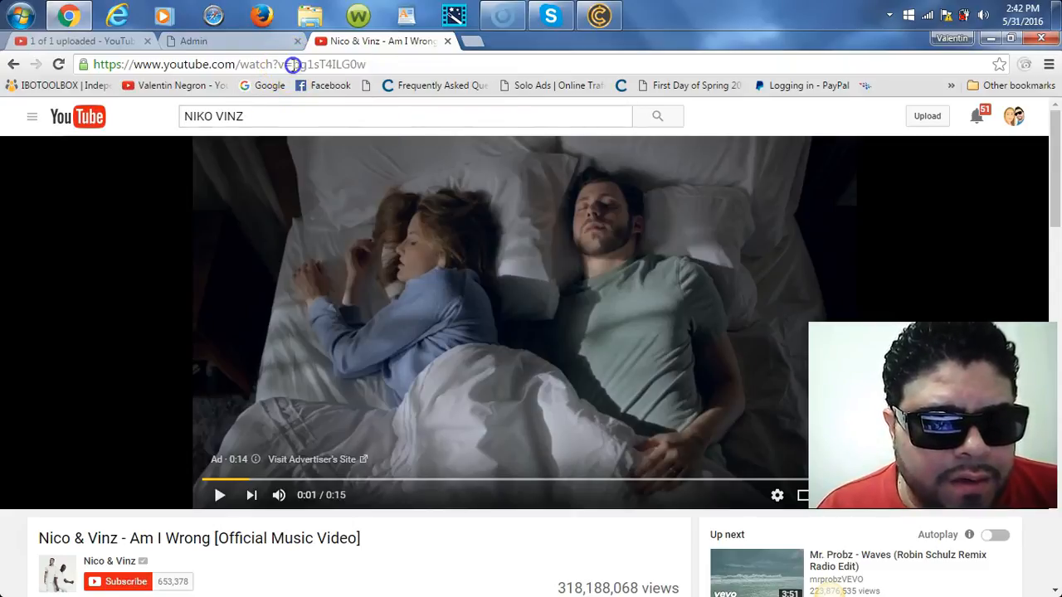
{"action": "left_click_drag", "start_coordinate": [368, 64], "coordinate": [366, 66]}
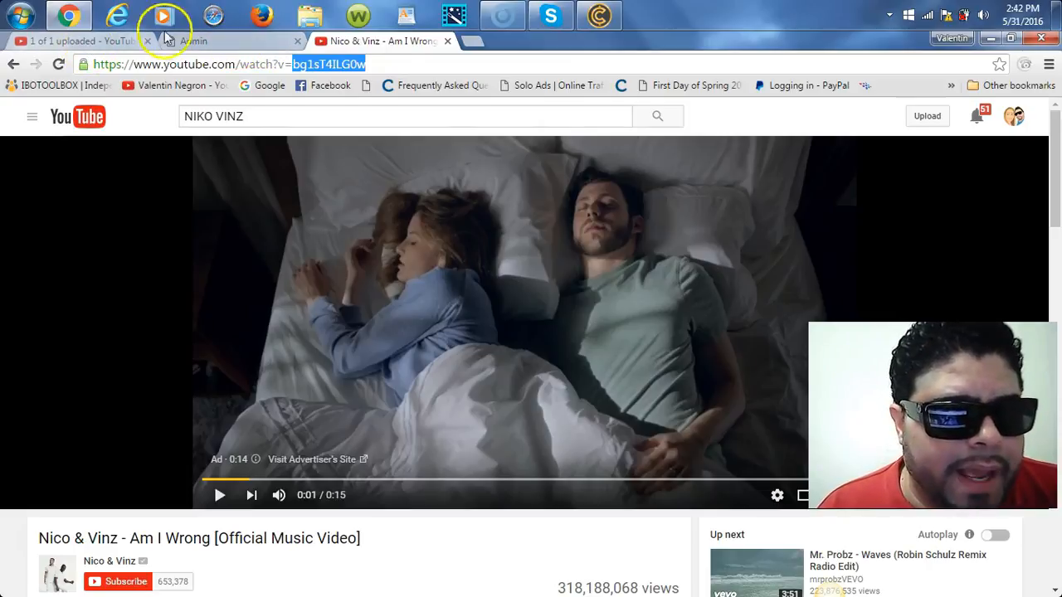
Return to the Admin page and paste bg1sT4ILG0w as your YouTube code.
{"action": "left_click", "coordinate": [214, 41]}
{"action": "left_click", "coordinate": [417, 459]}
{"action": "right_click", "coordinate": [422, 460]}
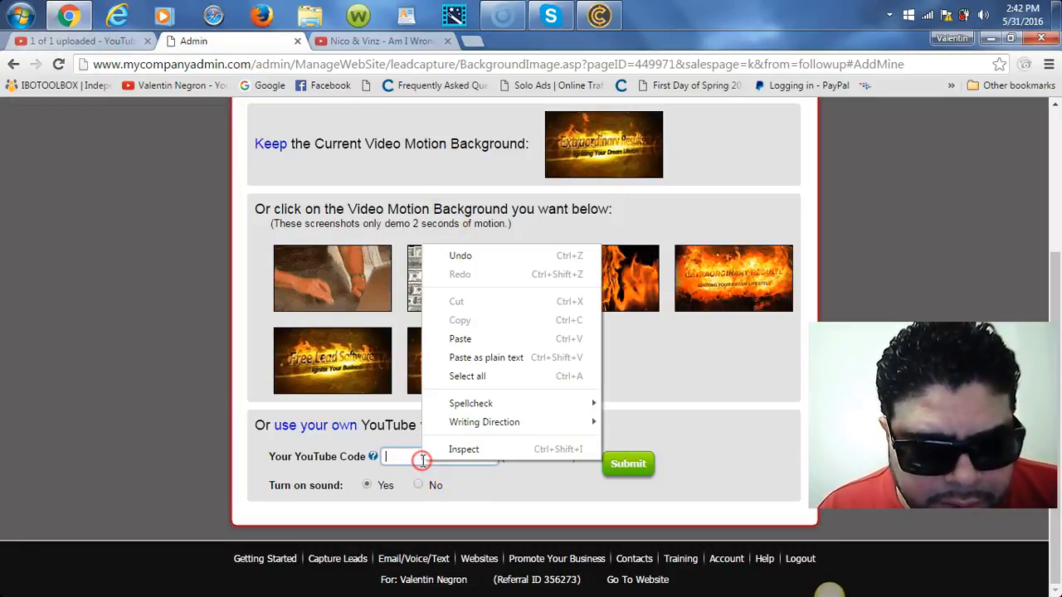
{"action": "left_click", "coordinate": [467, 339]}
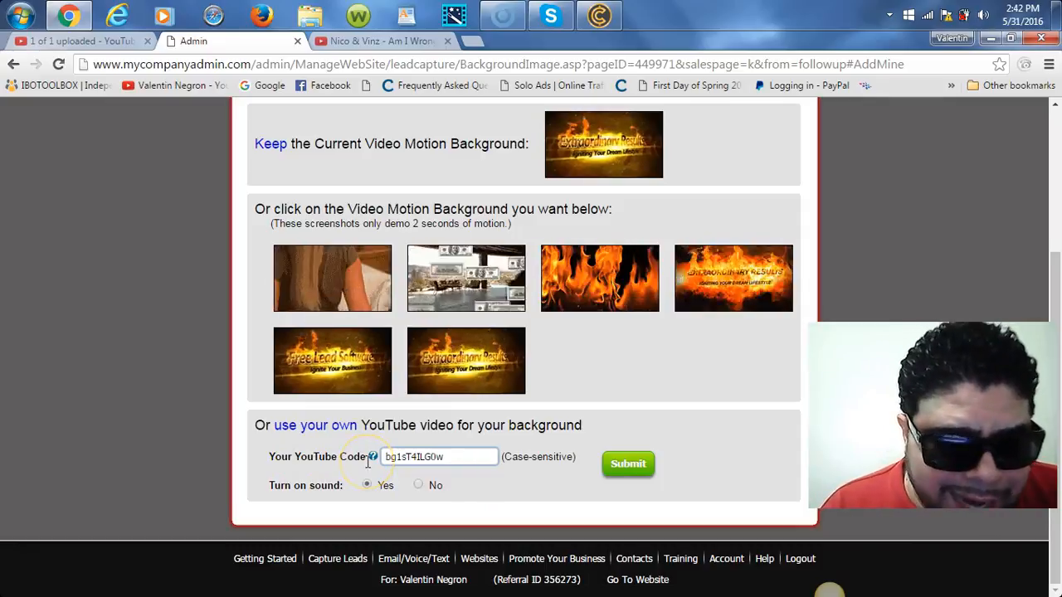
Check the help on where to find a YouTube code, close it, and submit your own video as the page background.
{"action": "mouse_move", "coordinate": [373, 465]}
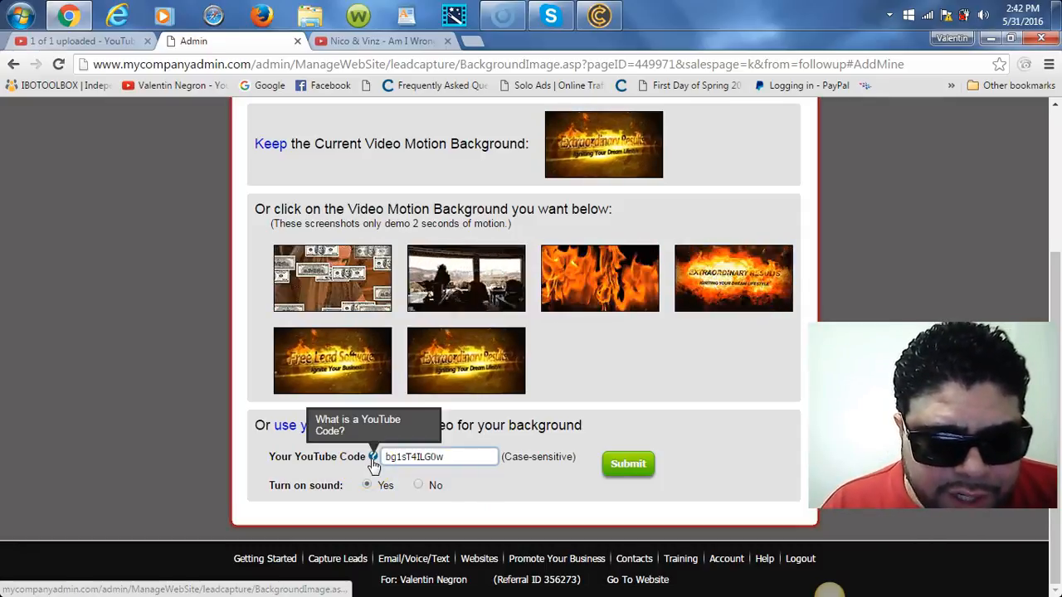
{"action": "left_click", "coordinate": [372, 462]}
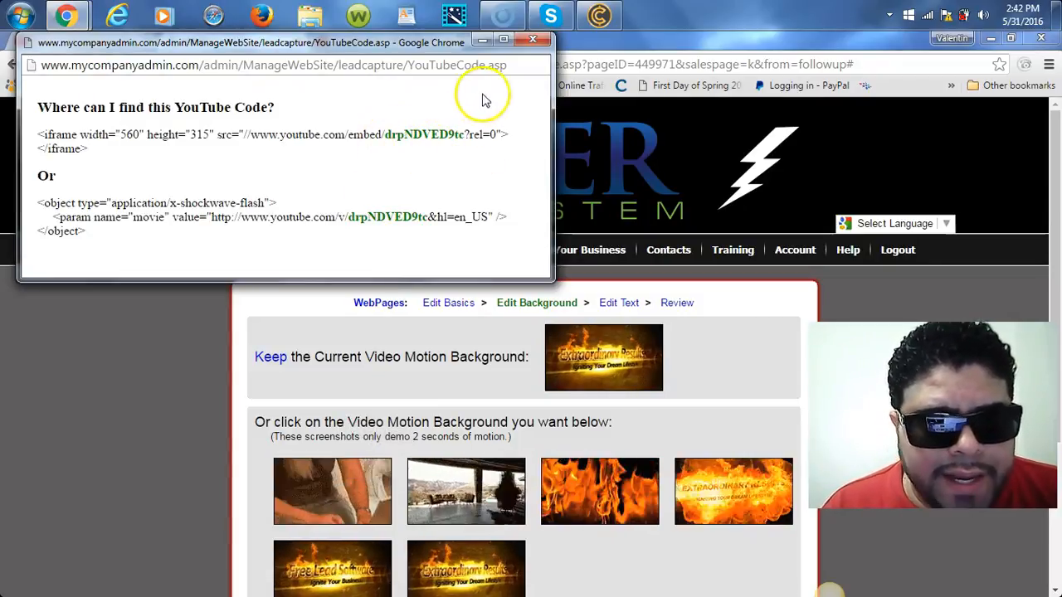
{"action": "left_click", "coordinate": [533, 41]}
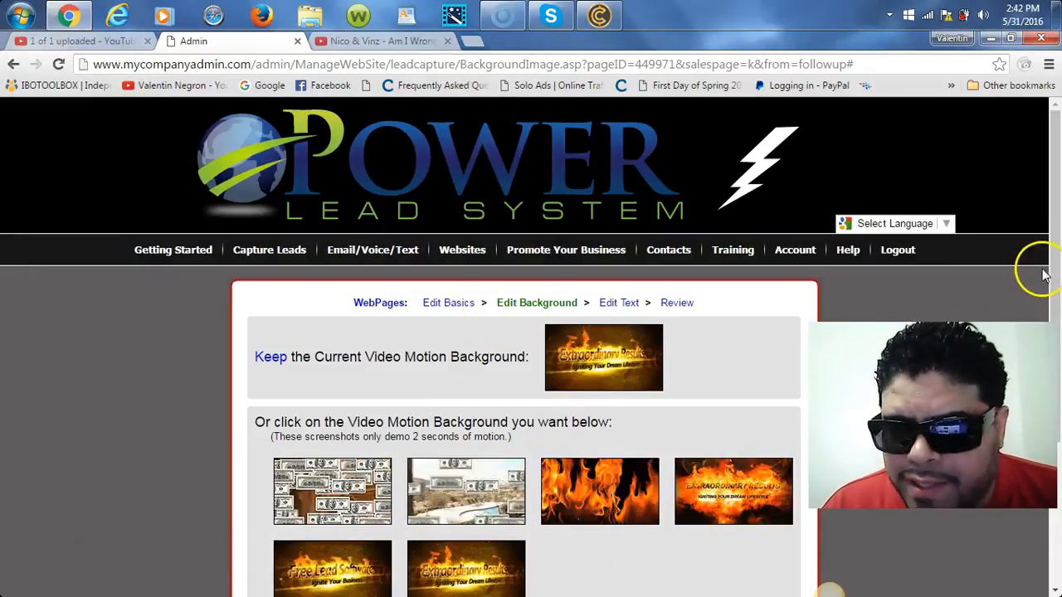
{"action": "left_click_drag", "start_coordinate": [1056, 266], "coordinate": [1058, 348]}
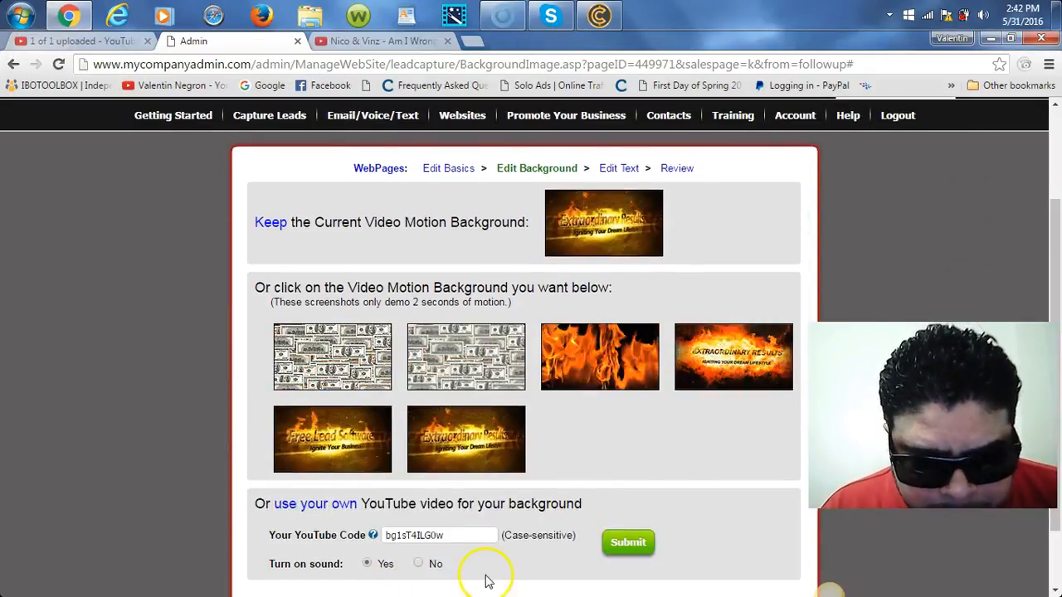
{"action": "left_click", "coordinate": [624, 543]}
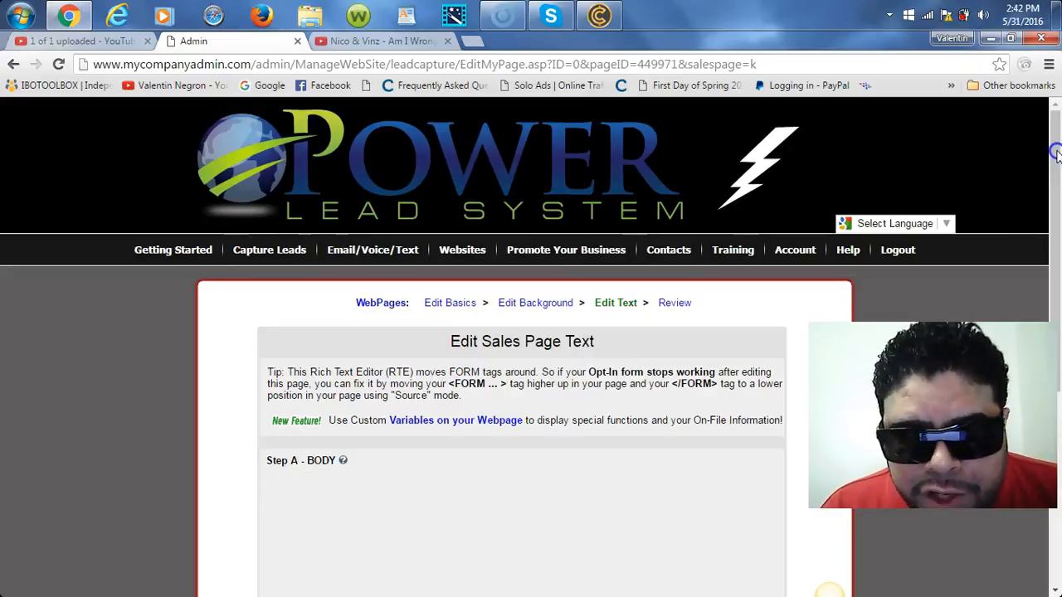
Delete the headline text that follows "FREE VIDEO Reveals... New" in the sales page body.
{"action": "left_click_drag", "start_coordinate": [1057, 155], "coordinate": [1057, 294]}
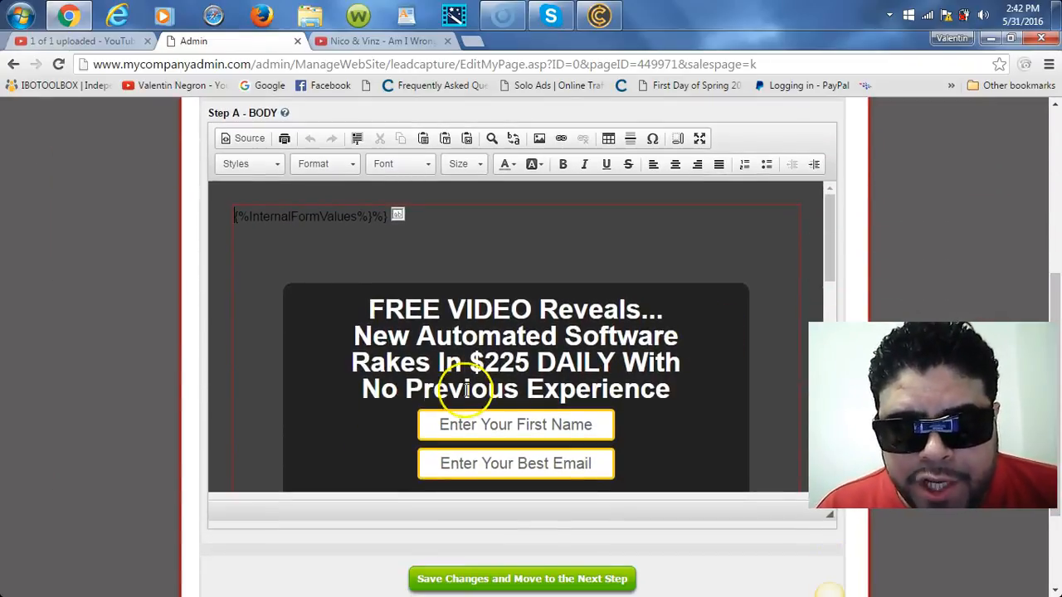
{"action": "left_click", "coordinate": [697, 394]}
{"action": "key", "text": "BackSpace"}
{"action": "key", "text": "BackSpace"}
{"action": "key", "text": "BackSpace"}
{"action": "key", "text": "BackSpace"}
{"action": "key", "text": "BackSpace"}
{"action": "key", "text": "BackSpace"}
{"action": "key", "text": "BackSpace"}
{"action": "key", "text": "BackSpace"}
{"action": "key", "text": "BackSpace"}
{"action": "key", "text": "BackSpace"}
{"action": "key", "text": "BackSpace"}
{"action": "key", "text": "BackSpace"}
{"action": "key", "text": "BackSpace"}
{"action": "key", "text": "BackSpace"}
{"action": "key", "text": "BackSpace"}
{"action": "key", "text": "BackSpace"}
{"action": "key", "text": "BackSpace"}
{"action": "key", "text": "BackSpace"}
{"action": "key", "text": "BackSpace"}
{"action": "key", "text": "BackSpace"}
{"action": "key", "text": "BackSpace"}
{"action": "key", "text": "BackSpace"}
{"action": "key", "text": "BackSpace"}
{"action": "key", "text": "BackSpace"}
{"action": "key", "text": "BackSpace"}
{"action": "key", "text": "BackSpace"}
{"action": "key", "text": "BackSpace"}
{"action": "key", "text": "BackSpace"}
{"action": "key", "text": "BackSpace"}
{"action": "key", "text": "BackSpace"}
{"action": "key", "text": "BackSpace"}
{"action": "key", "text": "BackSpace"}
{"action": "key", "text": "BackSpace"}
{"action": "key", "text": "BackSpace"}
{"action": "key", "text": "BackSpace"}
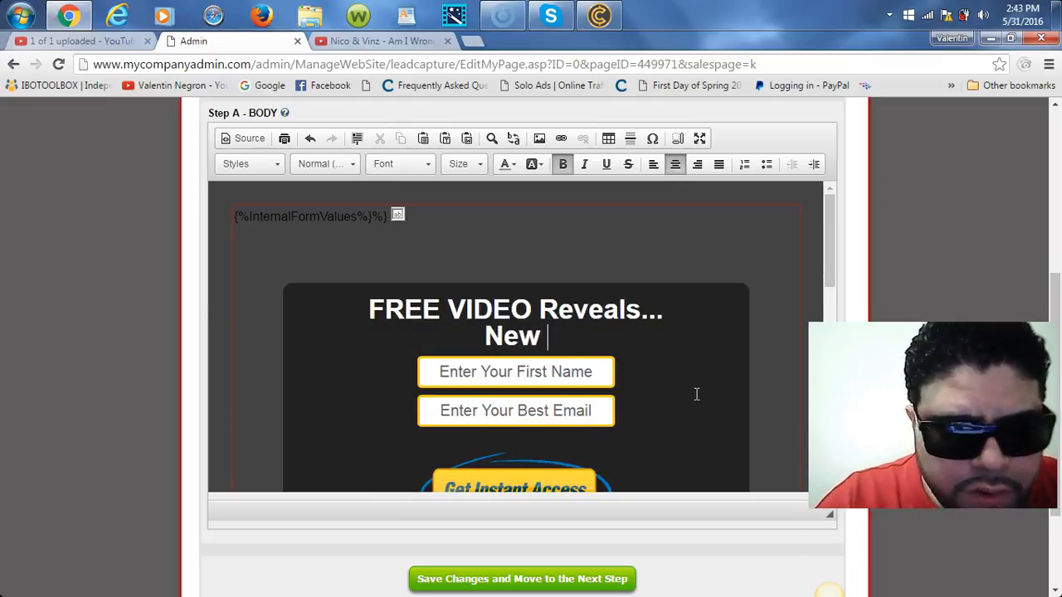
Complete the body headline after "New" with the text "AUTOMATED MARKETING TOOL THAT GENERATES LEADS AND SALES ON AUTO-PILOT".
{"action": "type", "text": "A"}
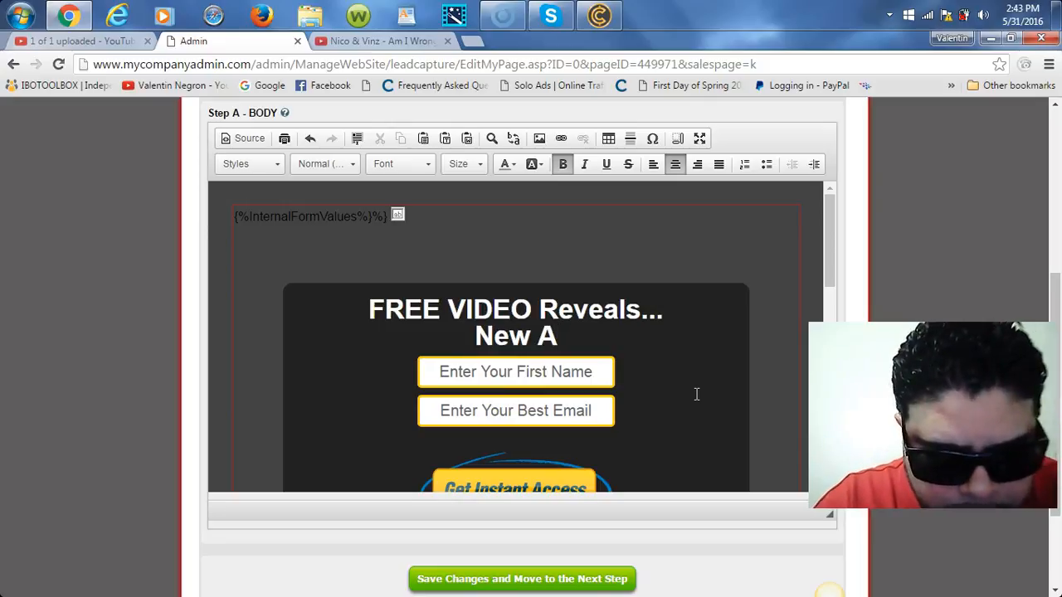
{"action": "type", "text": "UTOMATED "}
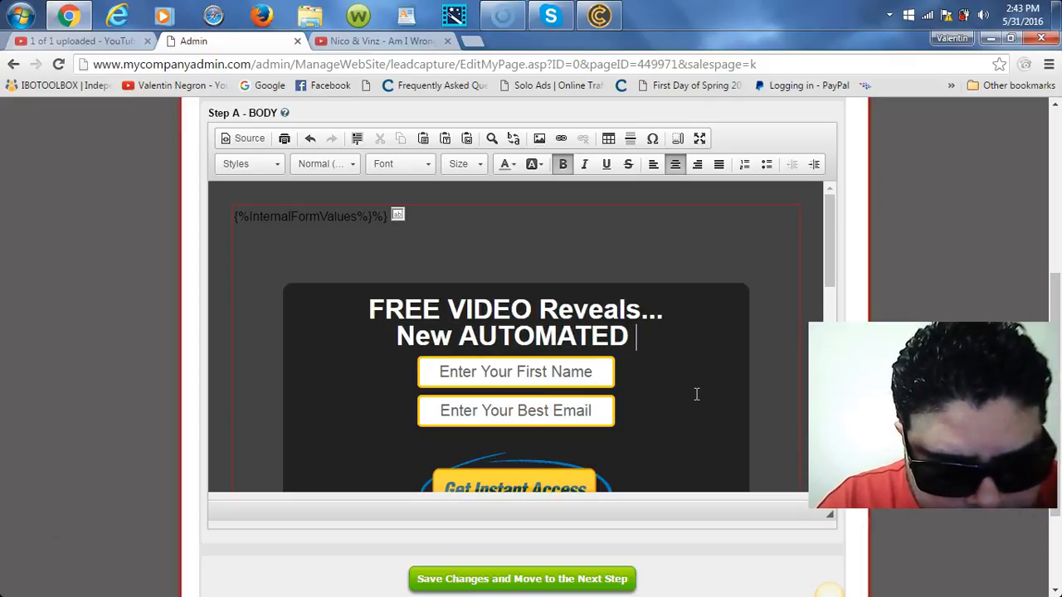
{"action": "type", "text": "MARKET"}
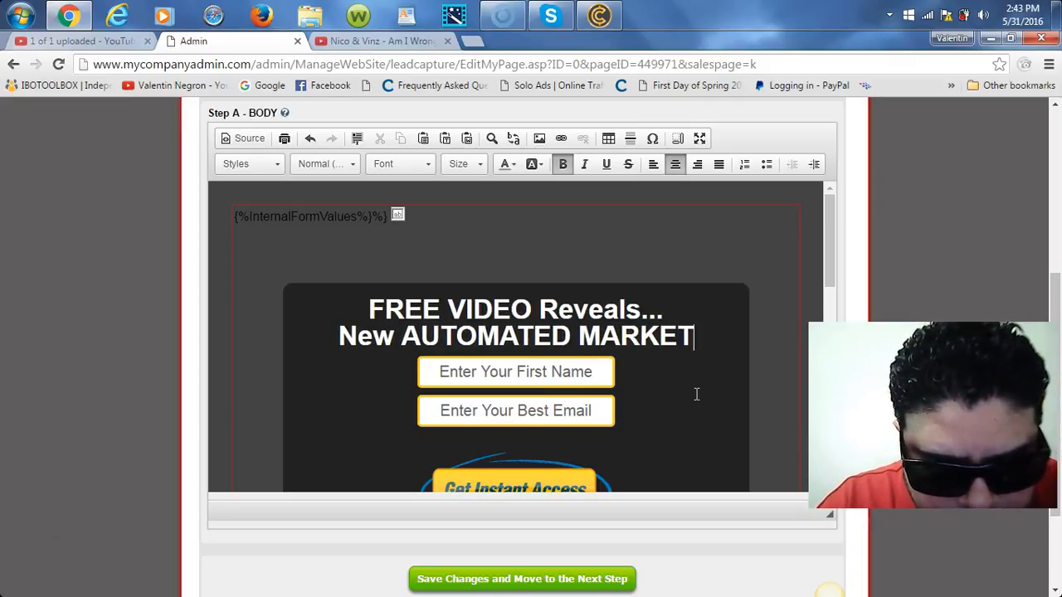
{"action": "type", "text": "ING TOOL"}
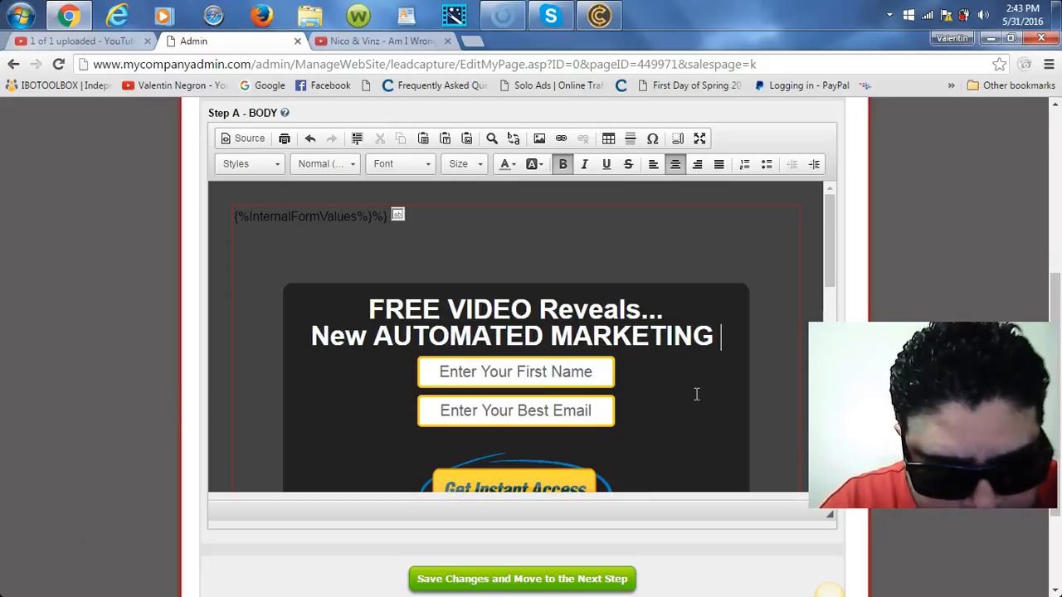
{"action": "type", "text": " TH"}
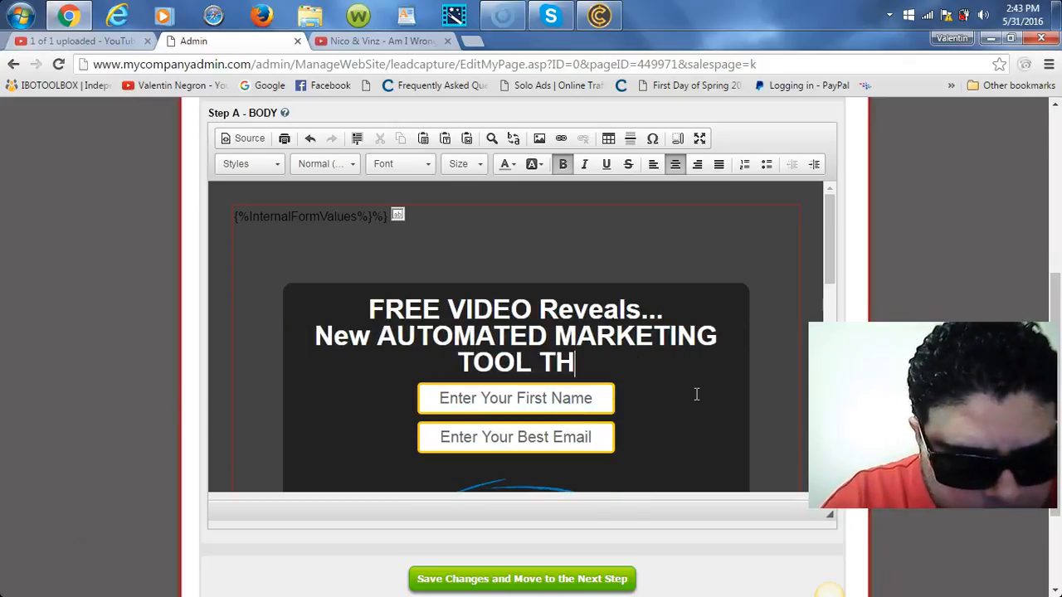
{"action": "type", "text": "AT GENERATES"}
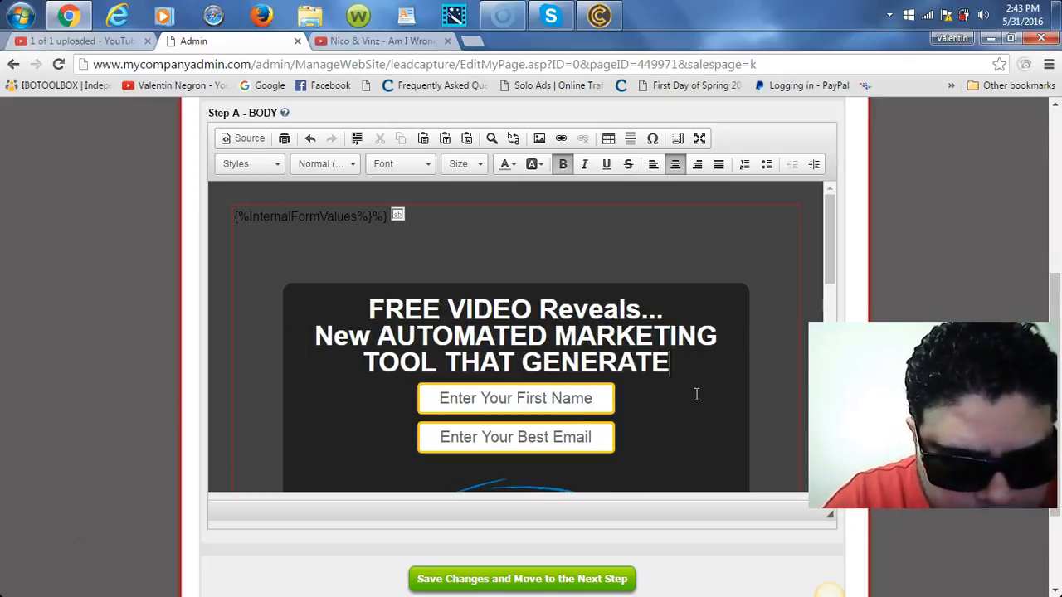
{"action": "type", "text": "LE"}
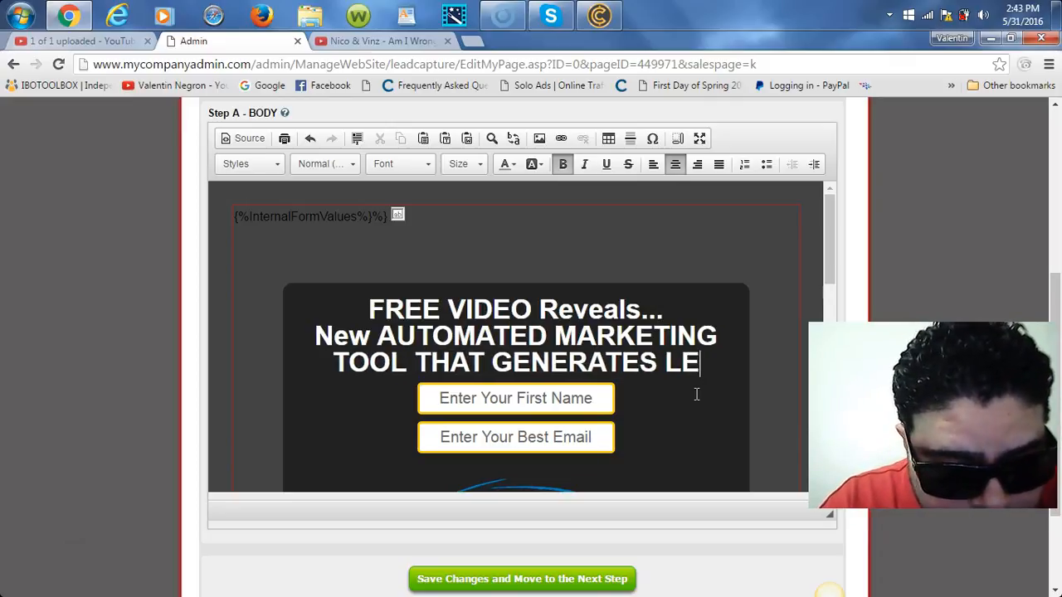
{"action": "type", "text": "ADS AND SALES ON AUT"}
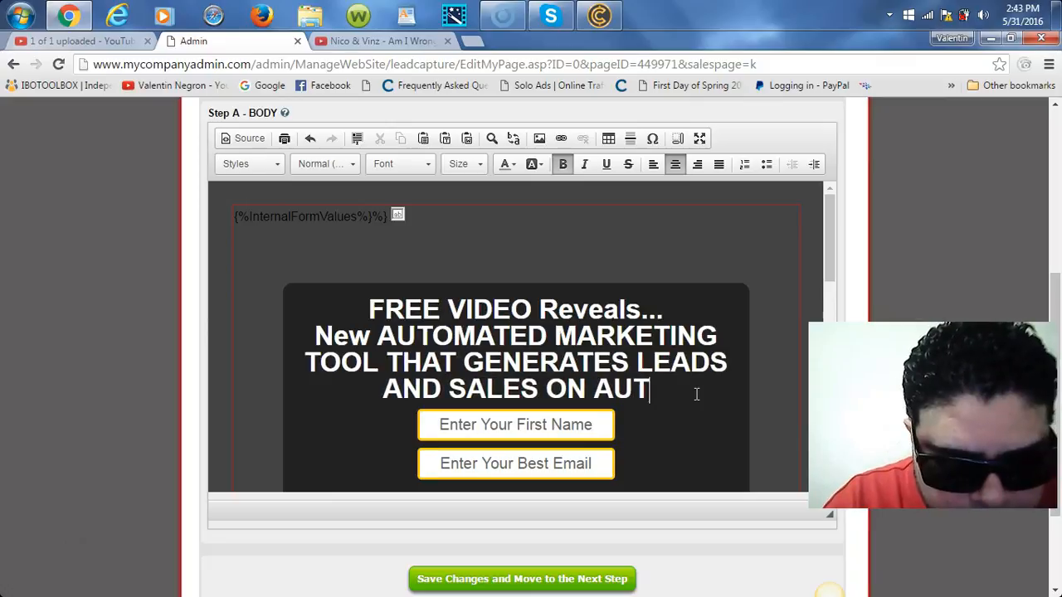
{"action": "type", "text": "O-PIO"}
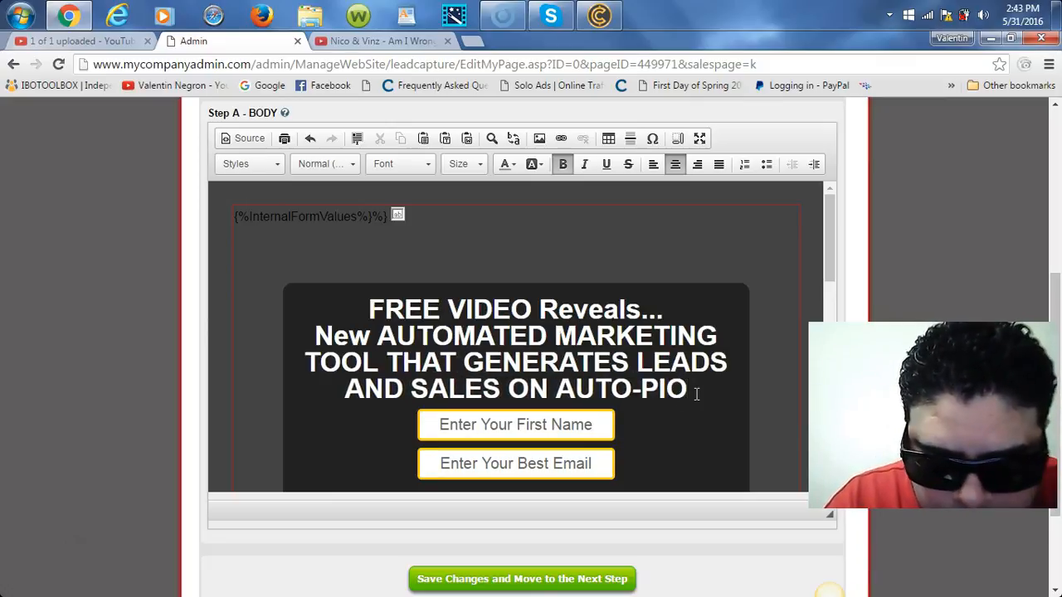
{"action": "key", "text": "BackSpace"}
{"action": "type", "text": "LOT"}
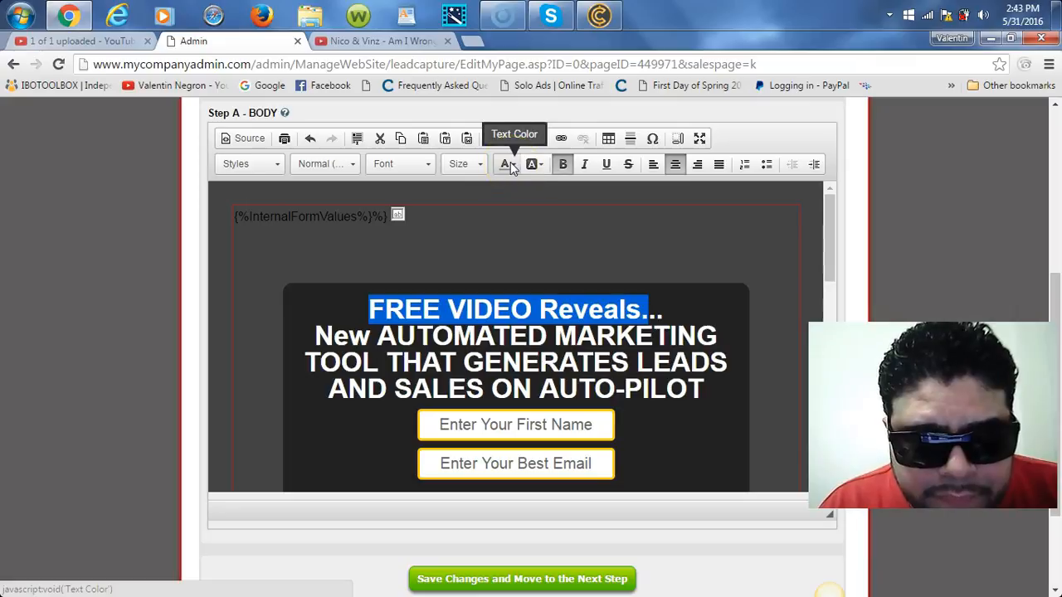
Set the text color of "FREE VIDEO Reveals." in the body headline to red.
{"action": "left_click", "coordinate": [509, 165]}
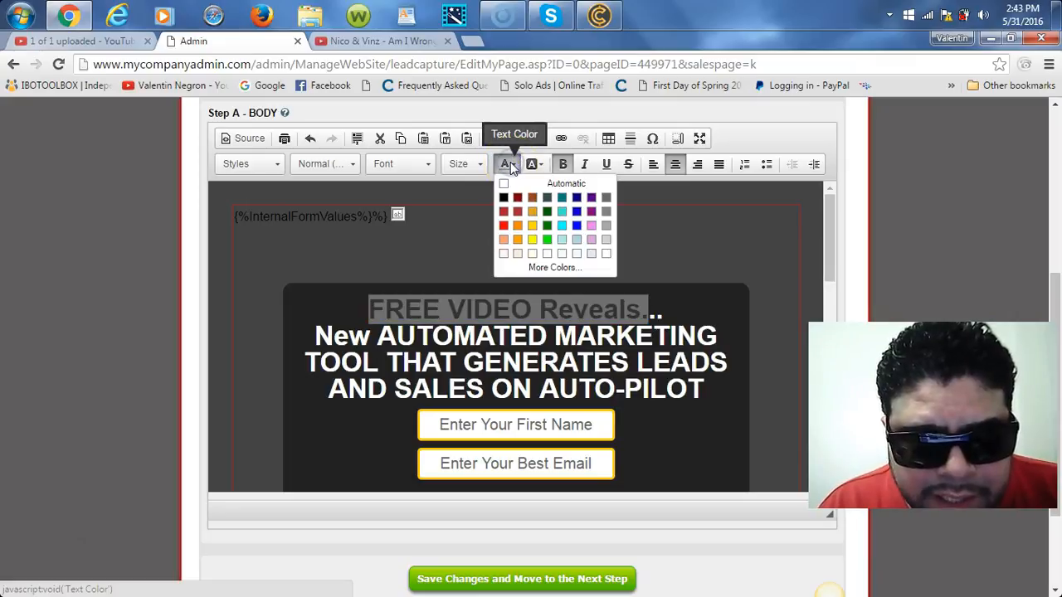
{"action": "left_click", "coordinate": [503, 230]}
{"action": "left_click", "coordinate": [613, 237]}
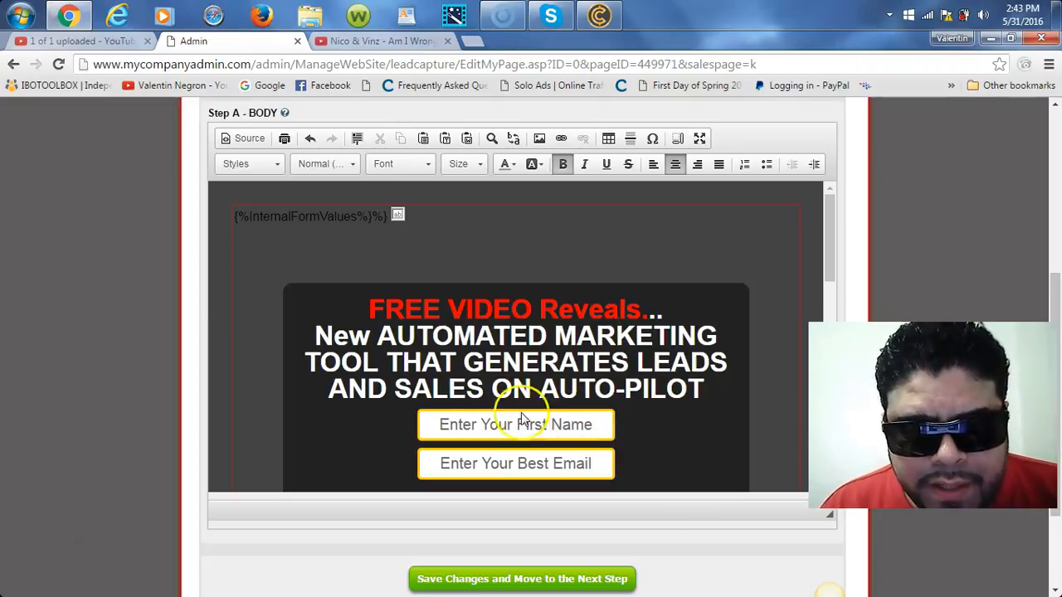
Check the rest of the page body, save the changes, and view the published web page, reloading it.
{"action": "left_click_drag", "start_coordinate": [826, 271], "coordinate": [827, 412]}
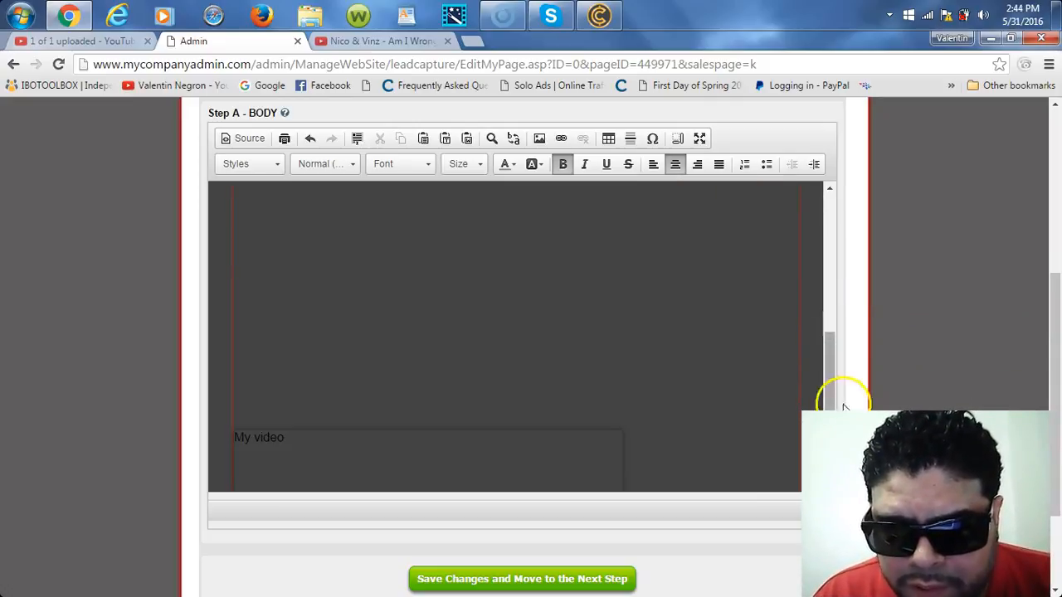
{"action": "left_click_drag", "start_coordinate": [828, 373], "coordinate": [829, 325]}
{"action": "left_click", "coordinate": [633, 356]}
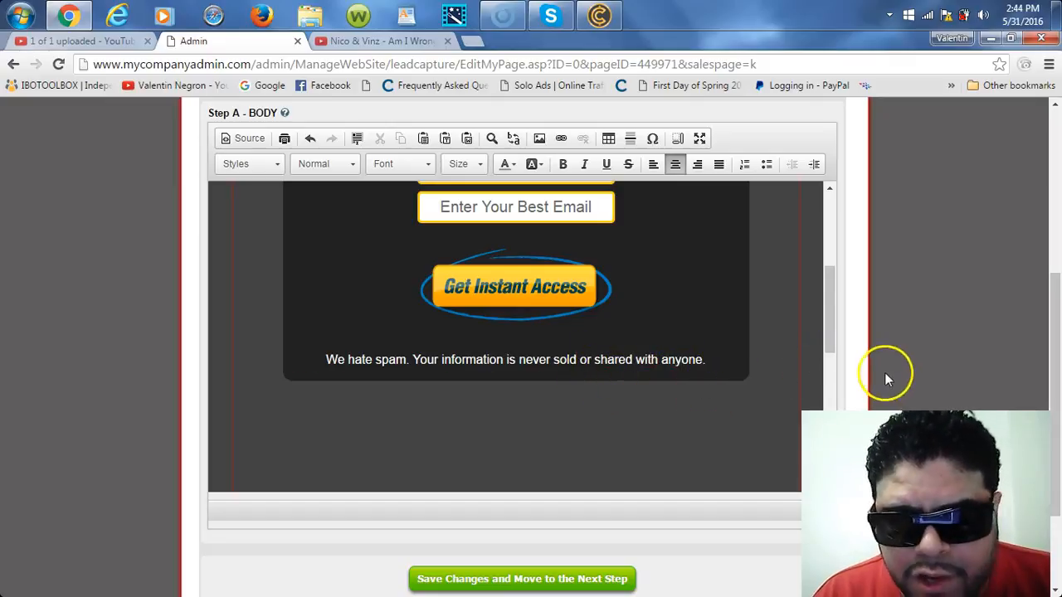
{"action": "left_click_drag", "start_coordinate": [828, 296], "coordinate": [829, 342]}
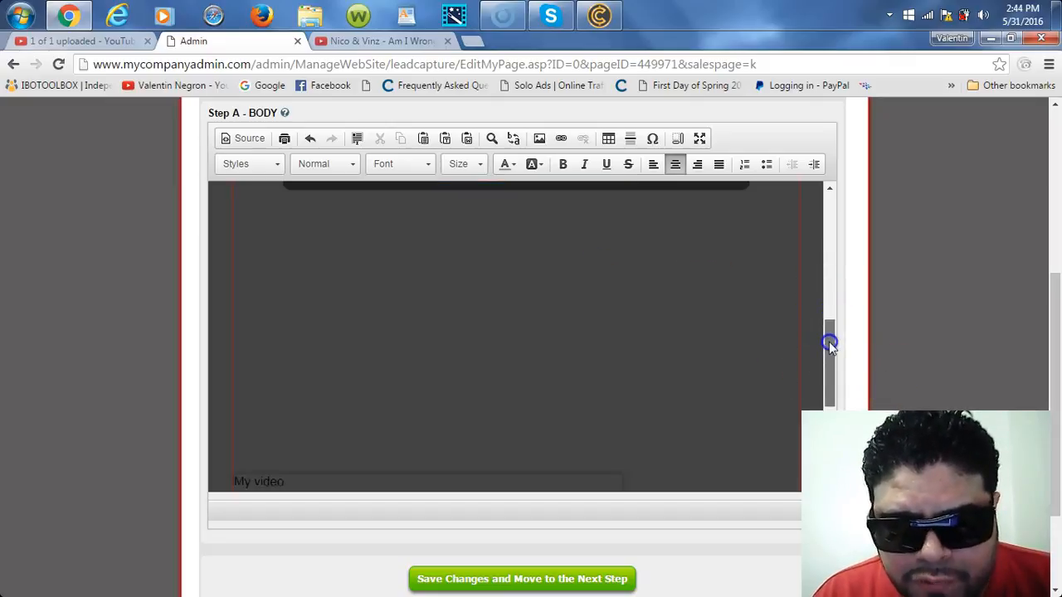
{"action": "left_click", "coordinate": [473, 578]}
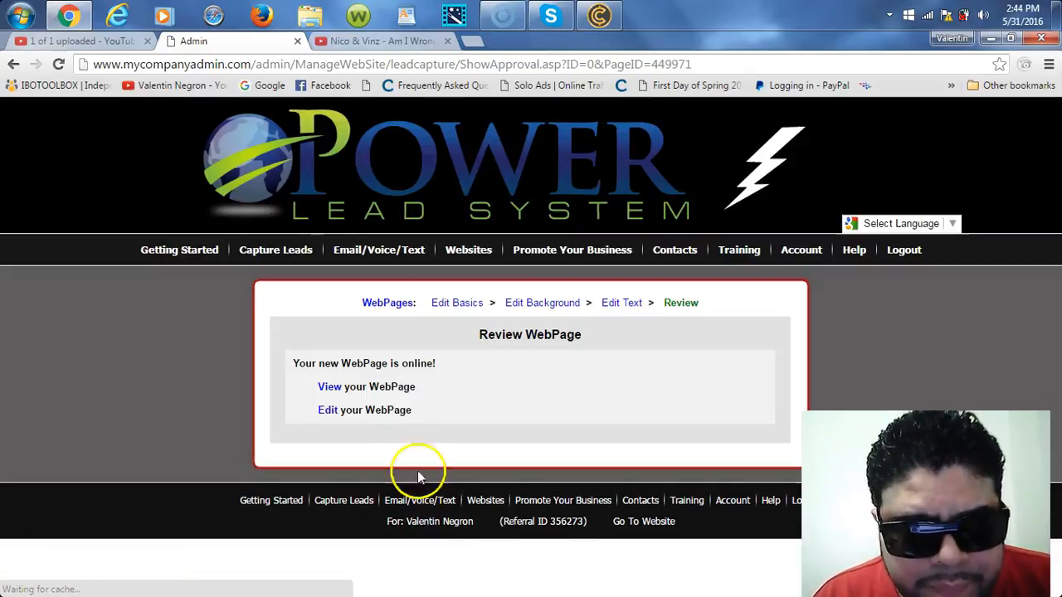
{"action": "left_click", "coordinate": [329, 387]}
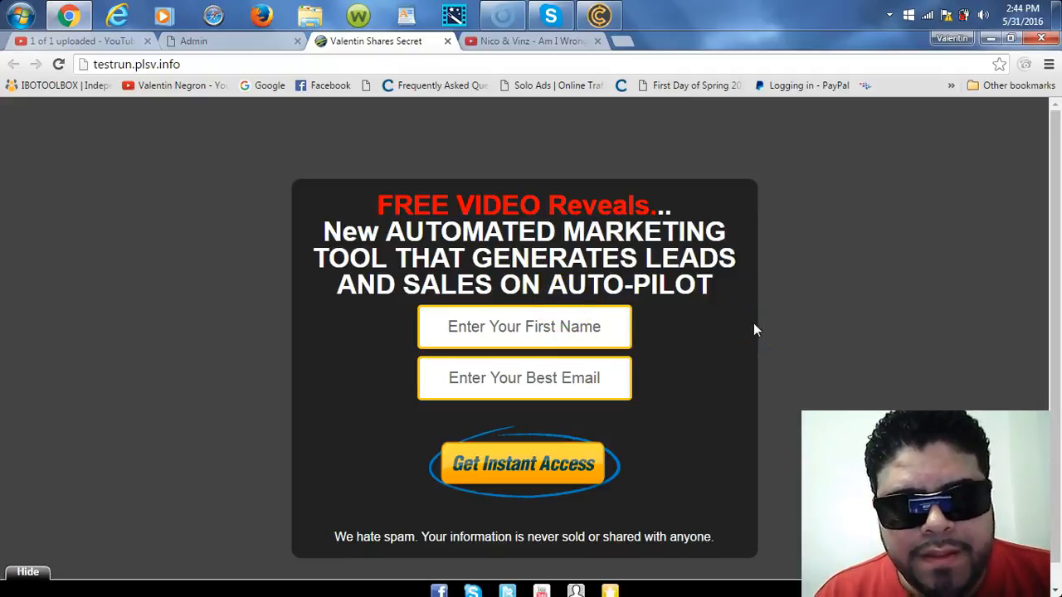
{"action": "key", "text": "F5"}
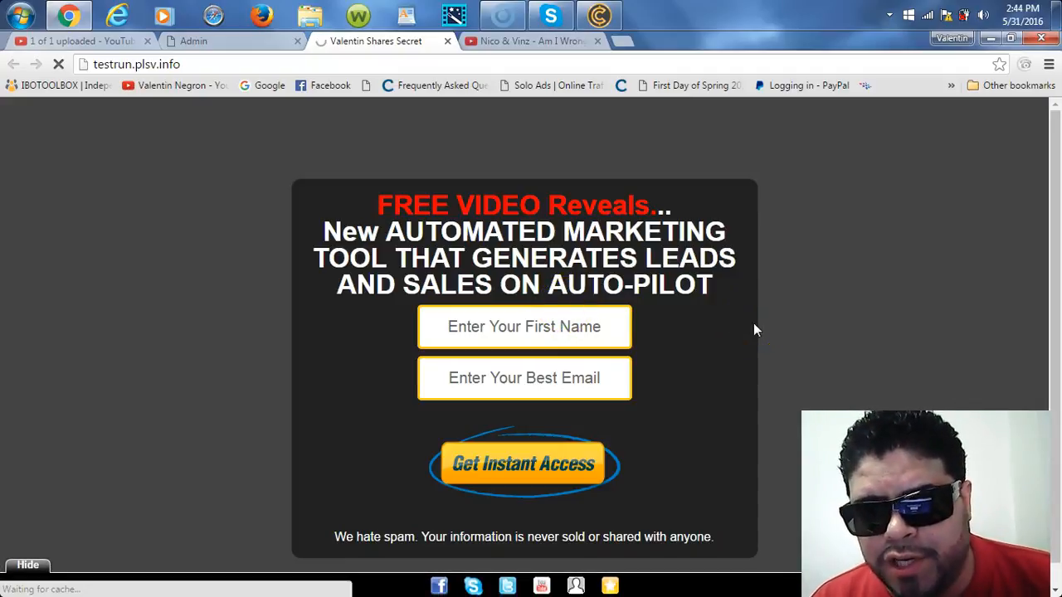